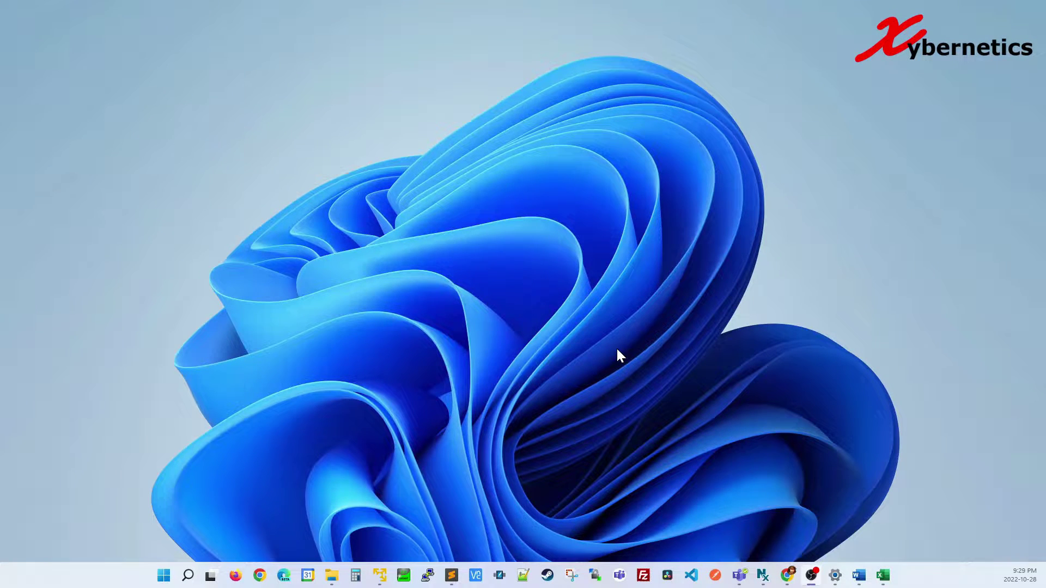
In Chrome, run a Google search for 'download fonts'.
{"action": "mouse_move", "coordinate": [787, 576]}
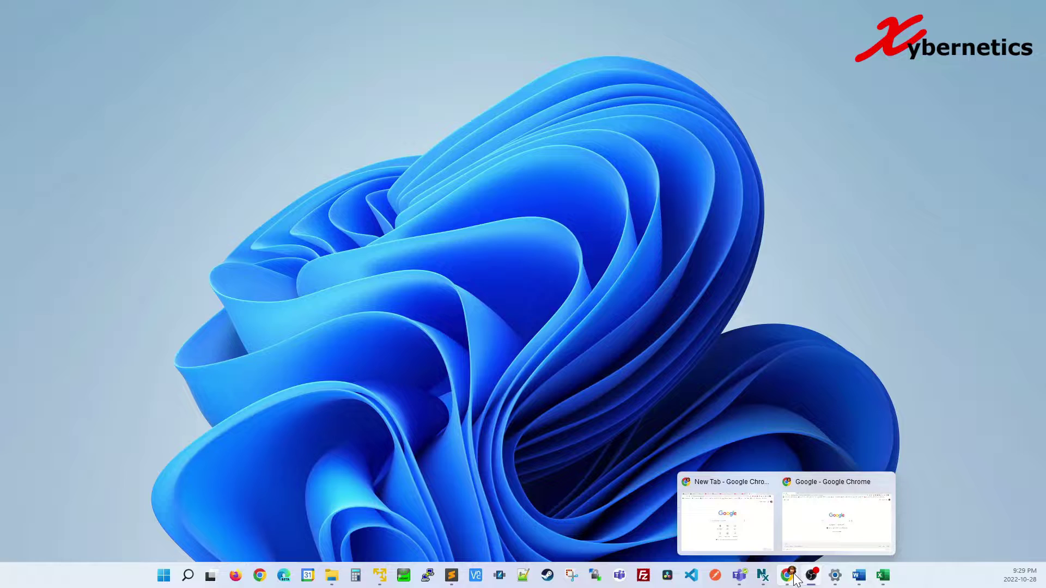
{"action": "left_click", "coordinate": [813, 534]}
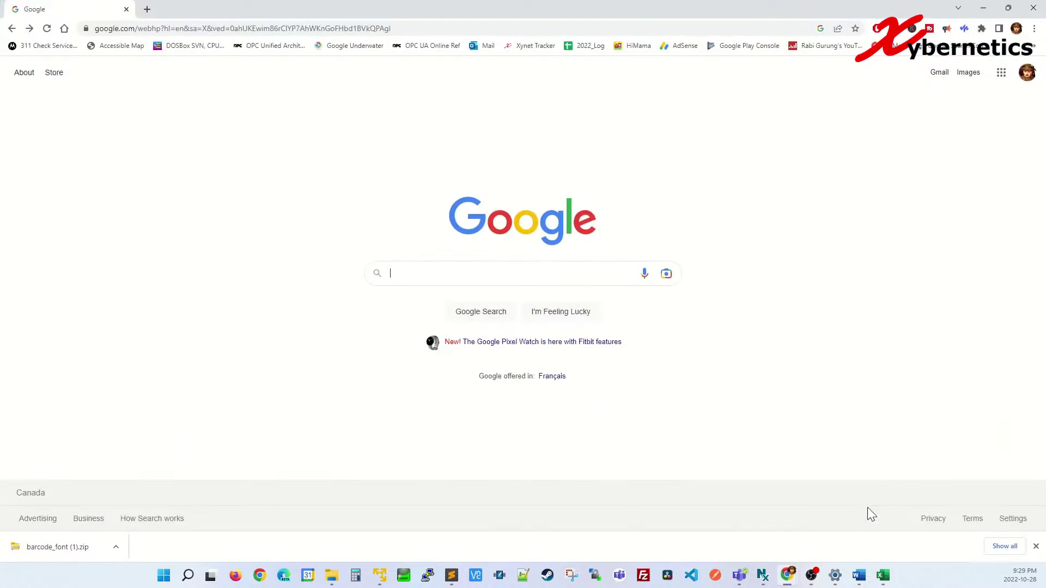
{"action": "left_click", "coordinate": [415, 271]}
{"action": "left_click", "coordinate": [427, 296]}
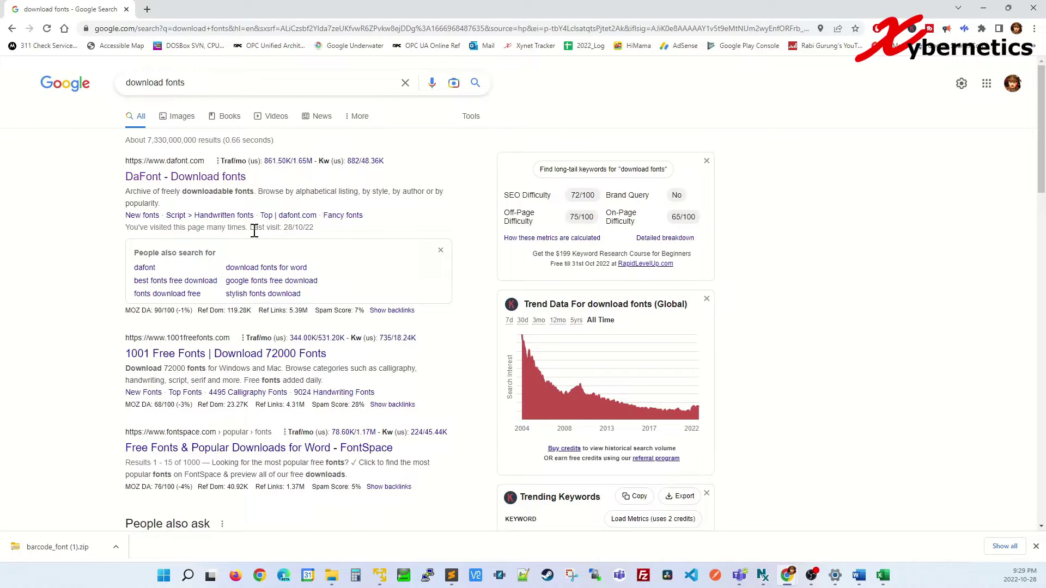
Open DaFont from the results and search it for 'barcode' fonts, scrolling through the matches.
{"action": "left_click", "coordinate": [217, 186]}
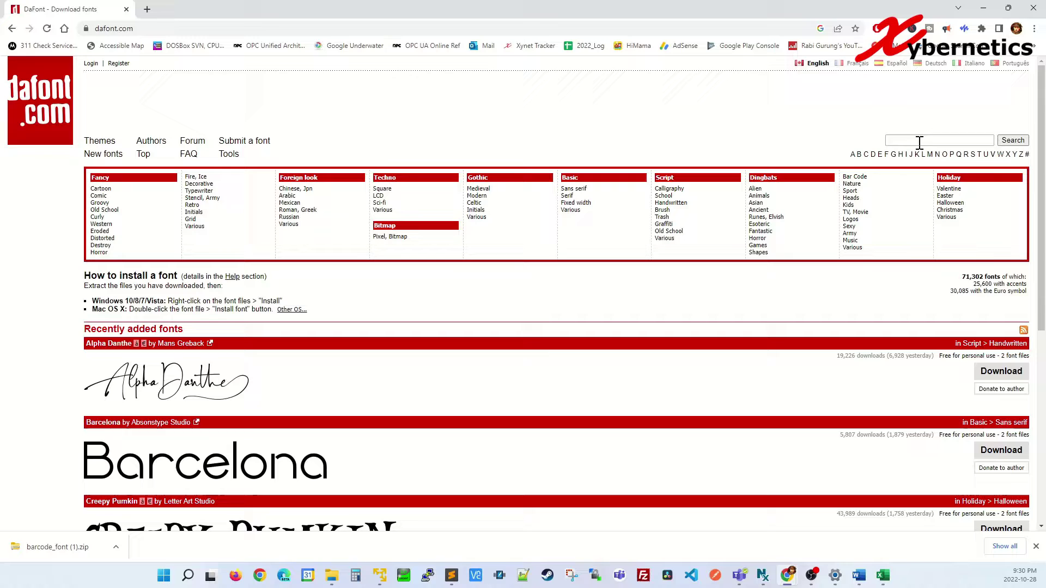
{"action": "left_click", "coordinate": [920, 140]}
{"action": "type", "text": "barcode"}
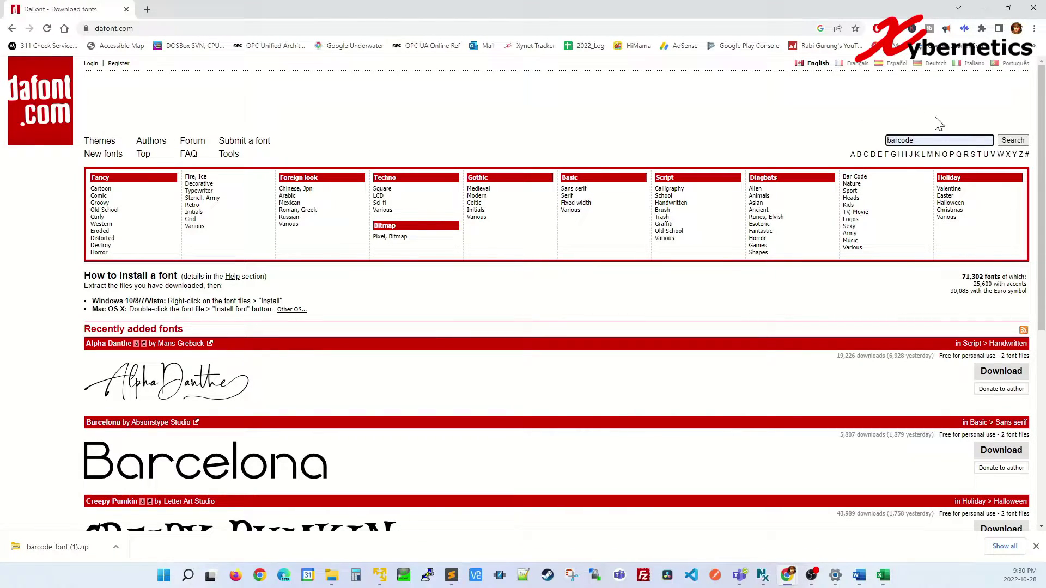
{"action": "left_click", "coordinate": [1015, 141]}
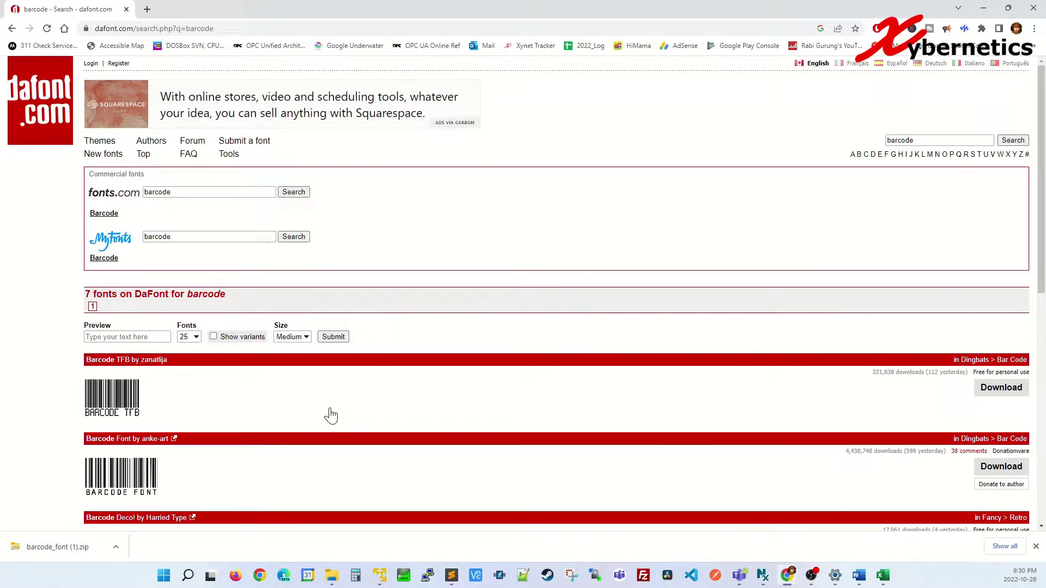
{"action": "scroll", "coordinate": [213, 402], "scroll_direction": "down", "scroll_amount": 2}
{"action": "scroll", "coordinate": [198, 258], "scroll_direction": "down", "scroll_amount": 3}
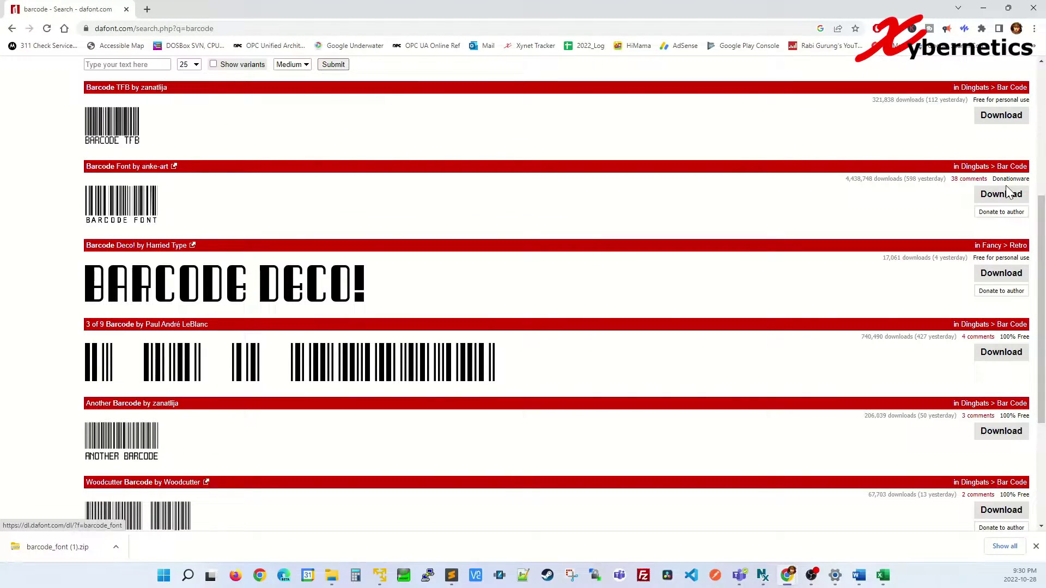
Minimize Chrome, open Downloads in File Explorer and select barcode_font.zip.
{"action": "left_click", "coordinate": [982, 9]}
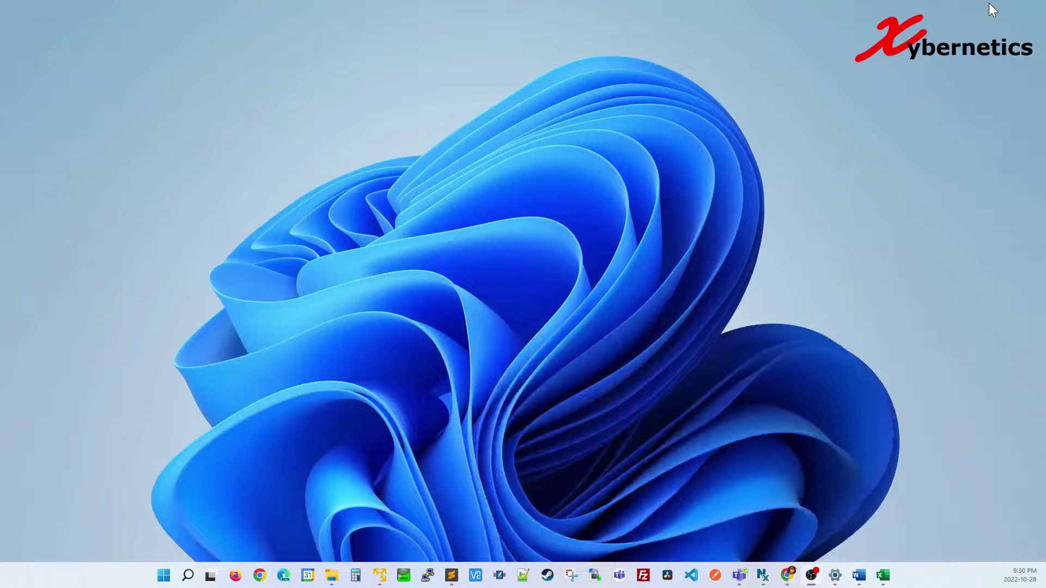
{"action": "left_click", "coordinate": [333, 576]}
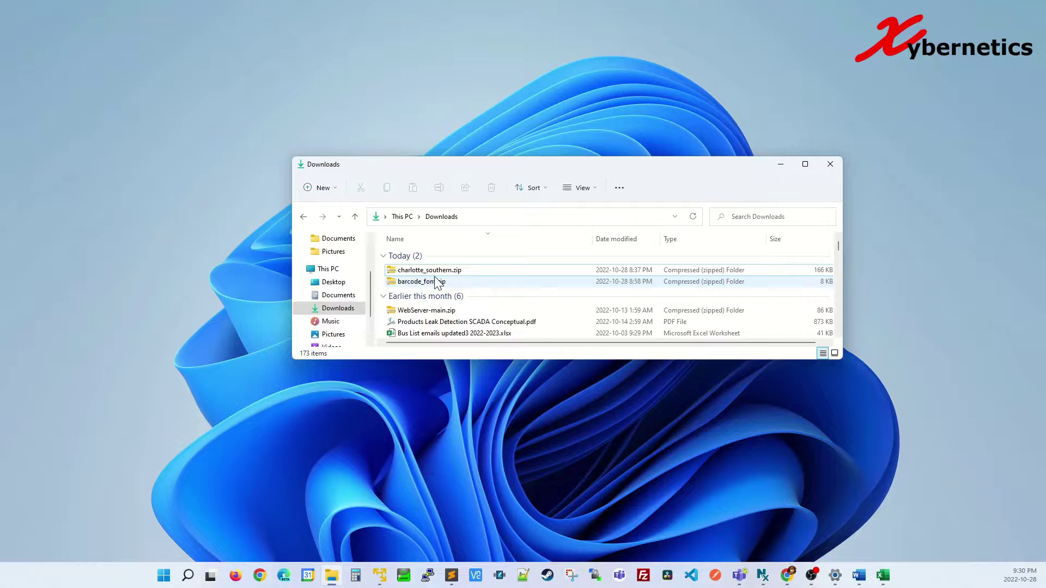
{"action": "left_click", "coordinate": [438, 284]}
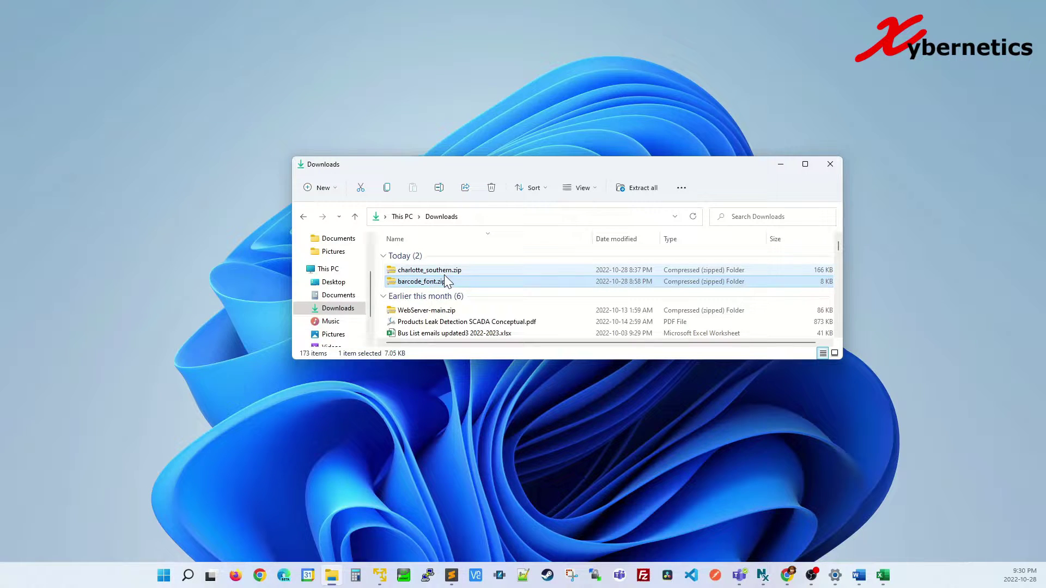
{"action": "left_click", "coordinate": [447, 270]}
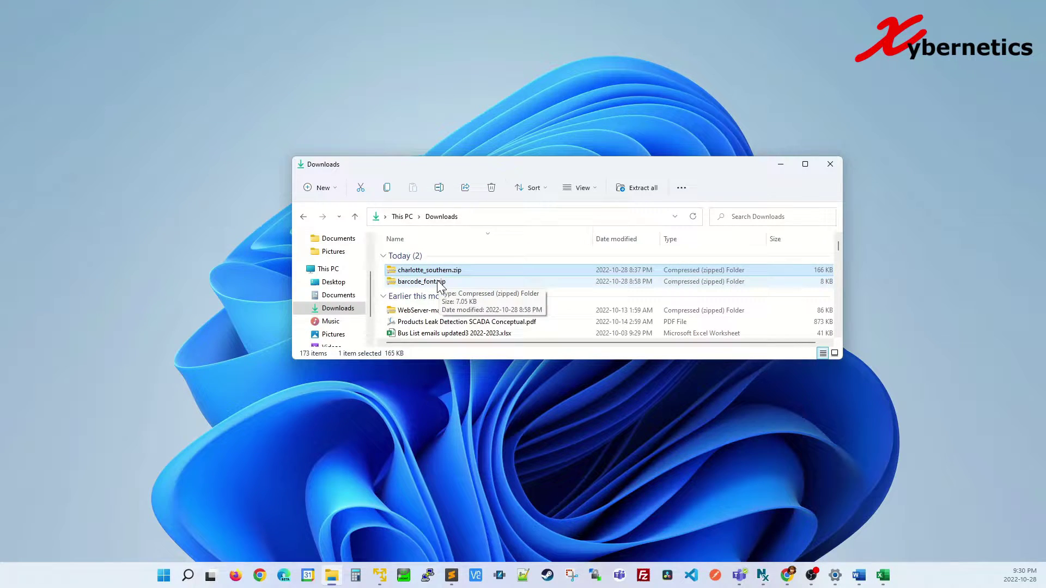
{"action": "left_click", "coordinate": [439, 282]}
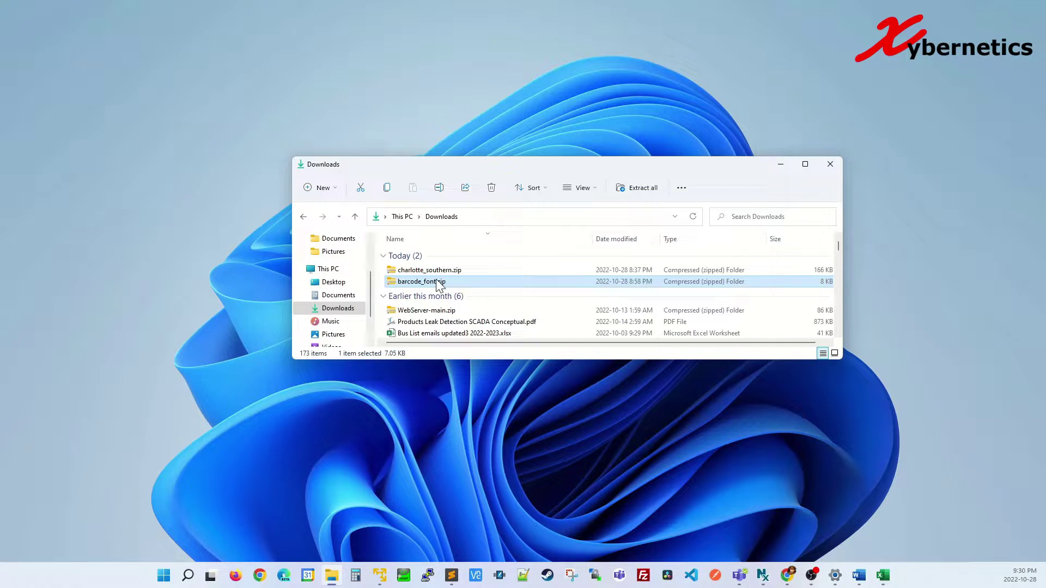
Extract barcode_font.zip and charlotte_southern.zip each into its own folder.
{"action": "left_click_drag", "start_coordinate": [436, 282], "coordinate": [733, 299]}
{"action": "left_click", "coordinate": [773, 319]}
{"action": "left_click_drag", "start_coordinate": [469, 271], "coordinate": [631, 307]}
{"action": "left_click", "coordinate": [715, 342]}
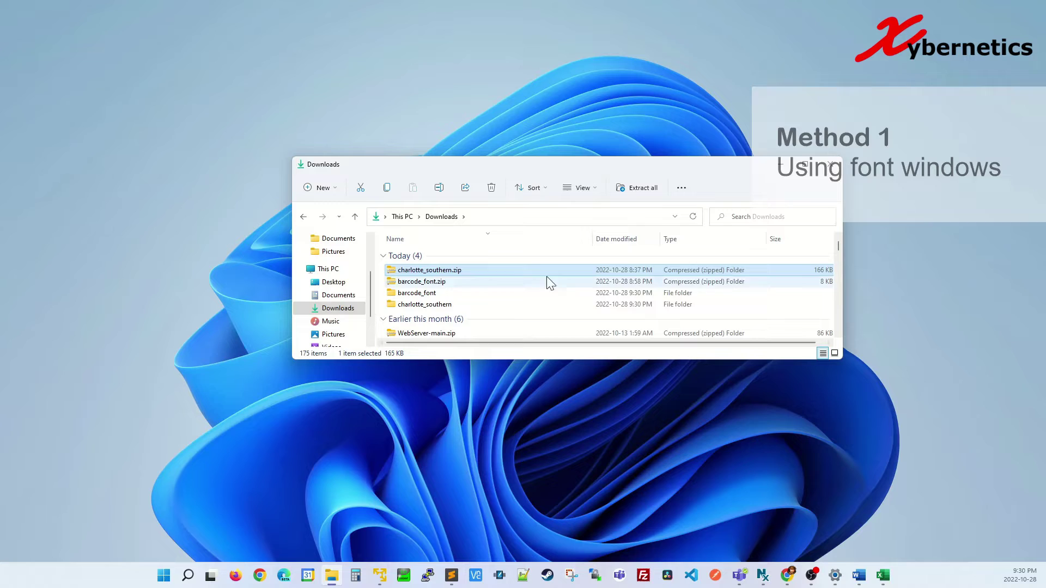
Install Barcode Font from BarcodeFont.ttf, then close the font viewer and barcode_font folder.
{"action": "double_click", "coordinate": [427, 294]}
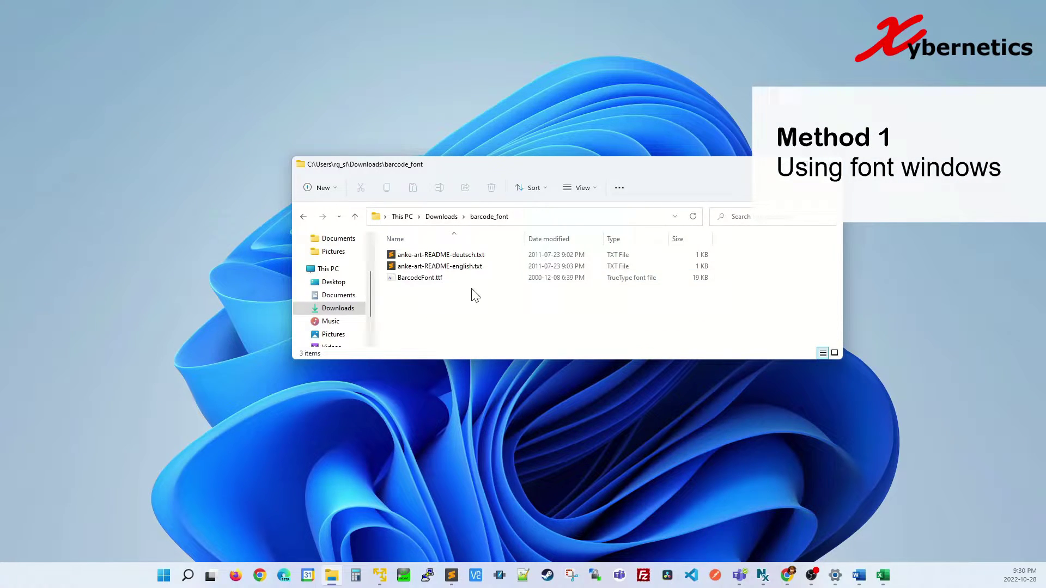
{"action": "double_click", "coordinate": [440, 277]}
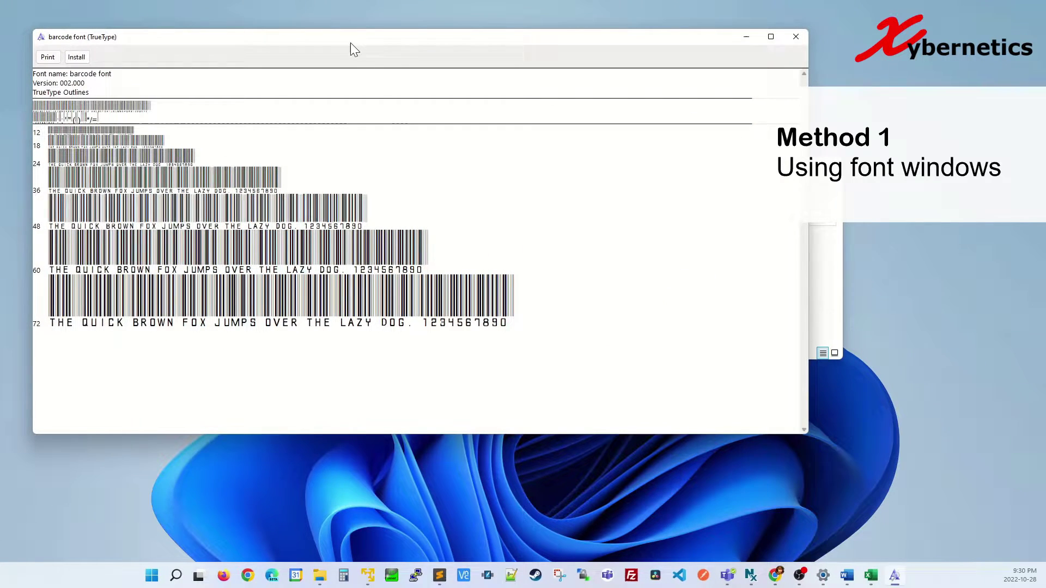
{"action": "left_click_drag", "start_coordinate": [350, 44], "coordinate": [637, 114]}
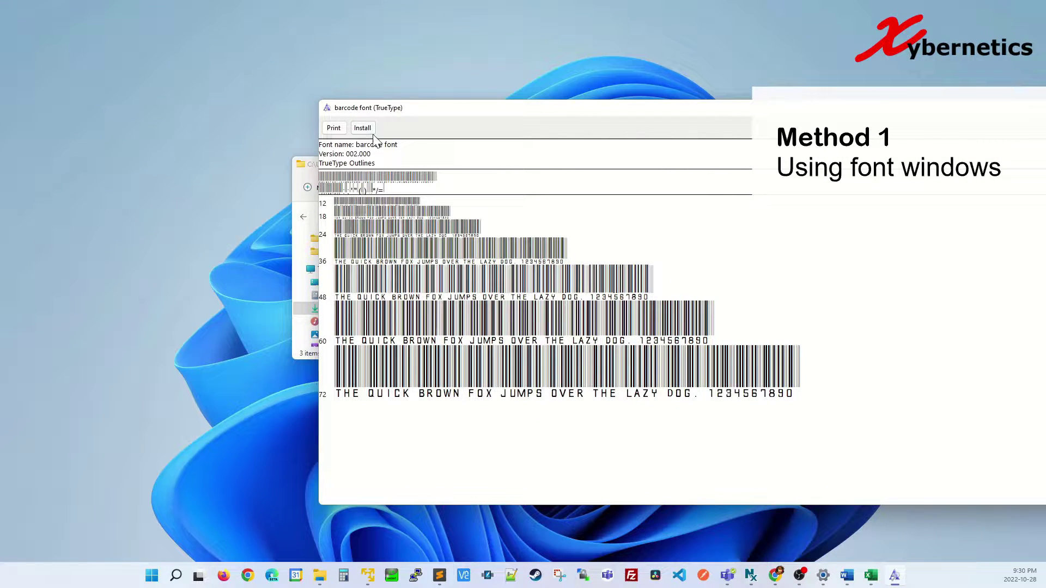
{"action": "left_click", "coordinate": [362, 128]}
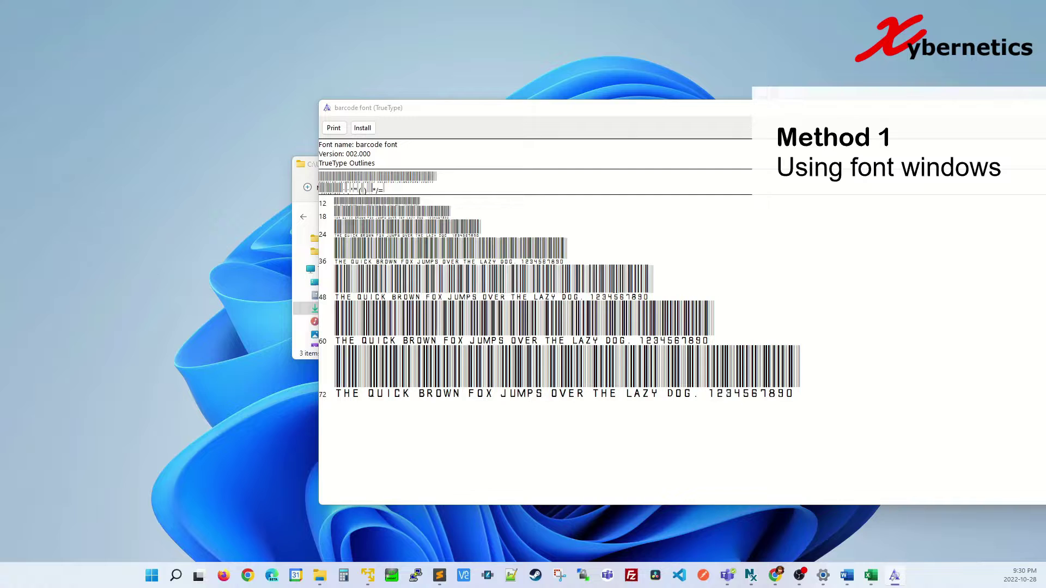
{"action": "key", "text": "alt+F4"}
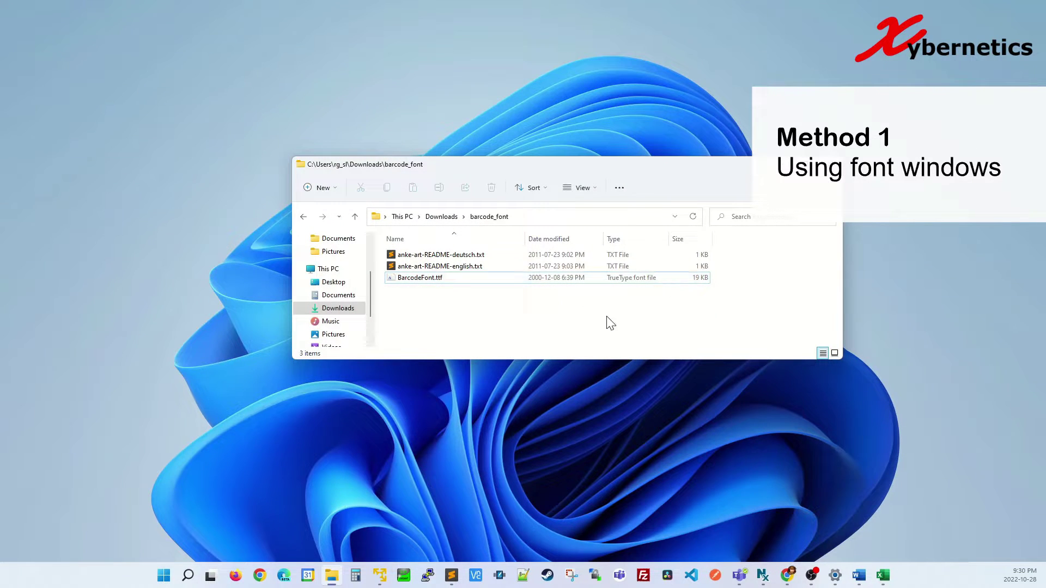
{"action": "key", "text": "alt+F4"}
{"action": "left_click", "coordinate": [859, 575]}
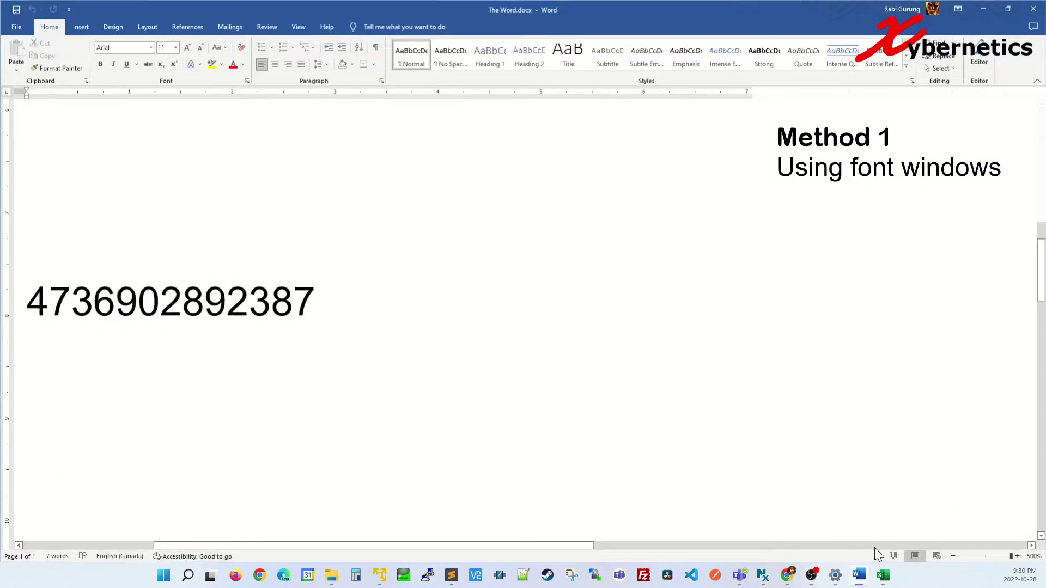
{"action": "triple_click", "coordinate": [232, 305]}
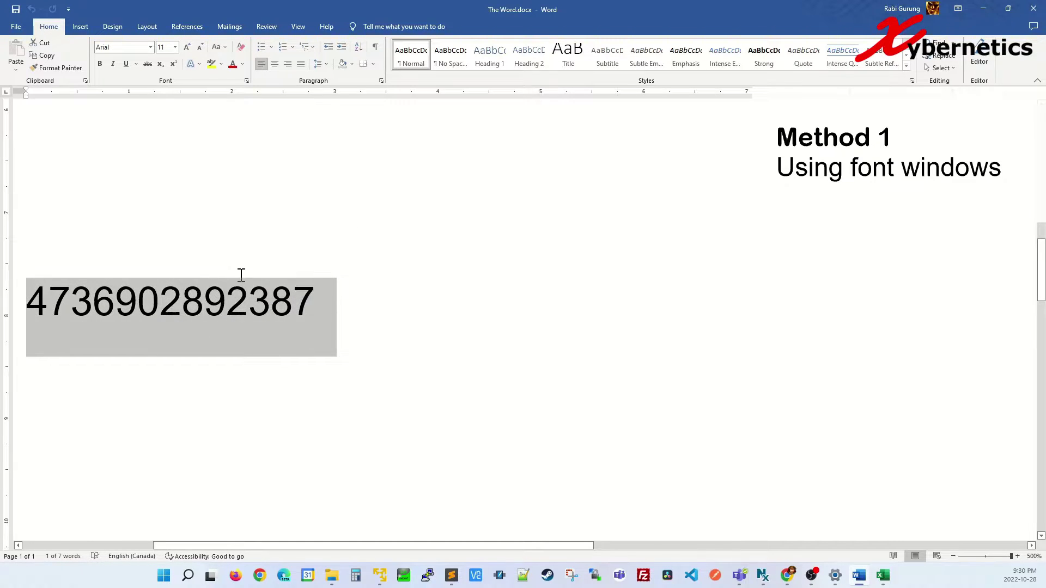
{"action": "left_click", "coordinate": [150, 47]}
{"action": "left_click", "coordinate": [111, 425]}
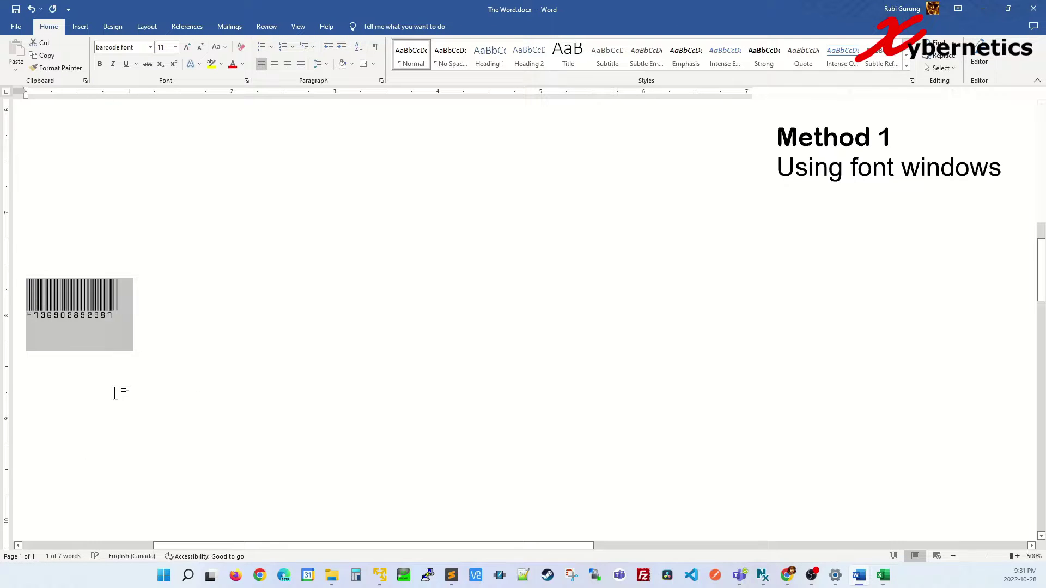
{"action": "left_click", "coordinate": [260, 276]}
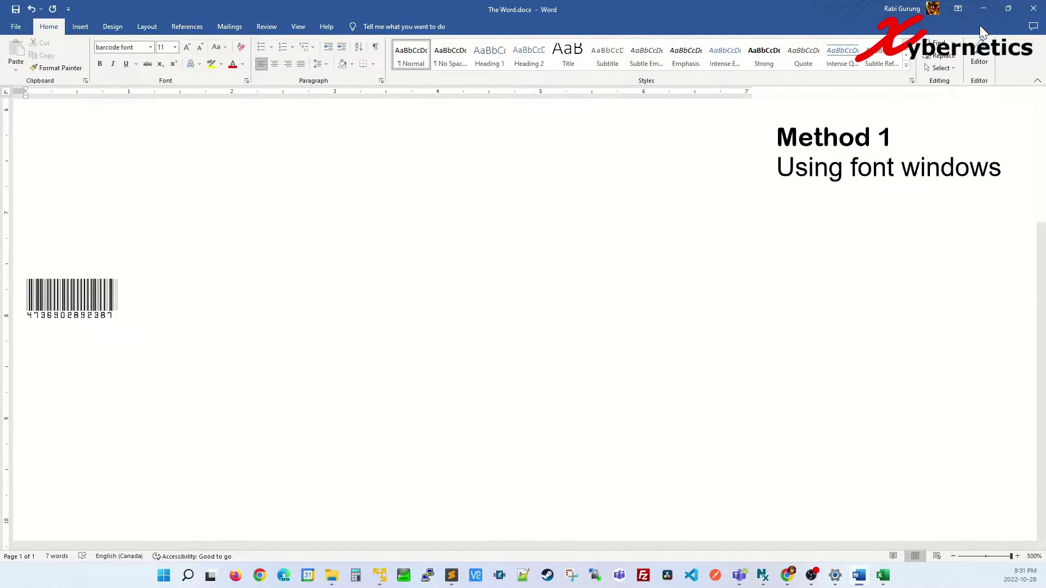
{"action": "left_click", "coordinate": [985, 9]}
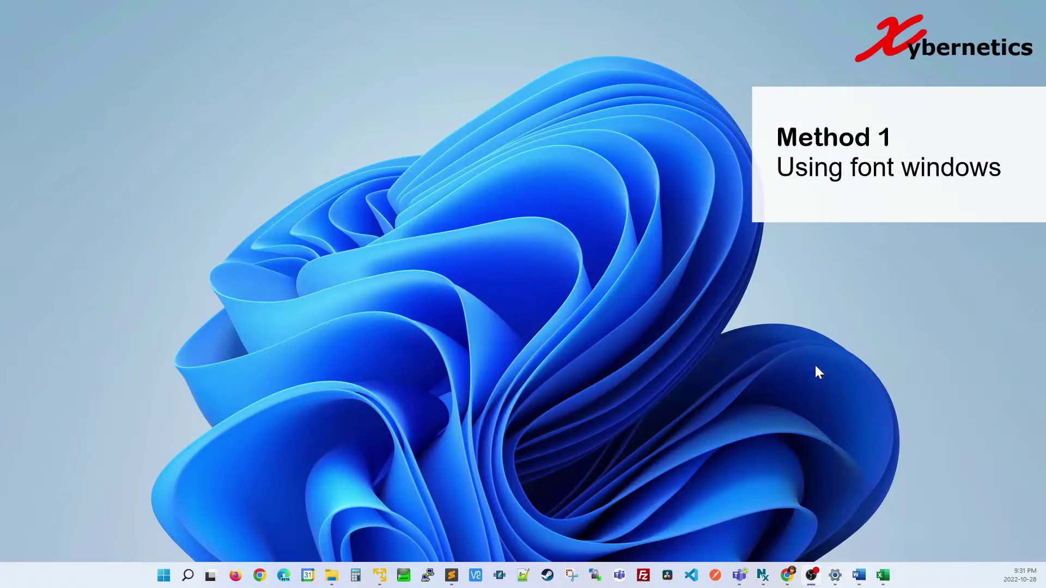
Set cell B2 in Tip.xlsx to barcode font at size 36.
{"action": "left_click", "coordinate": [884, 575]}
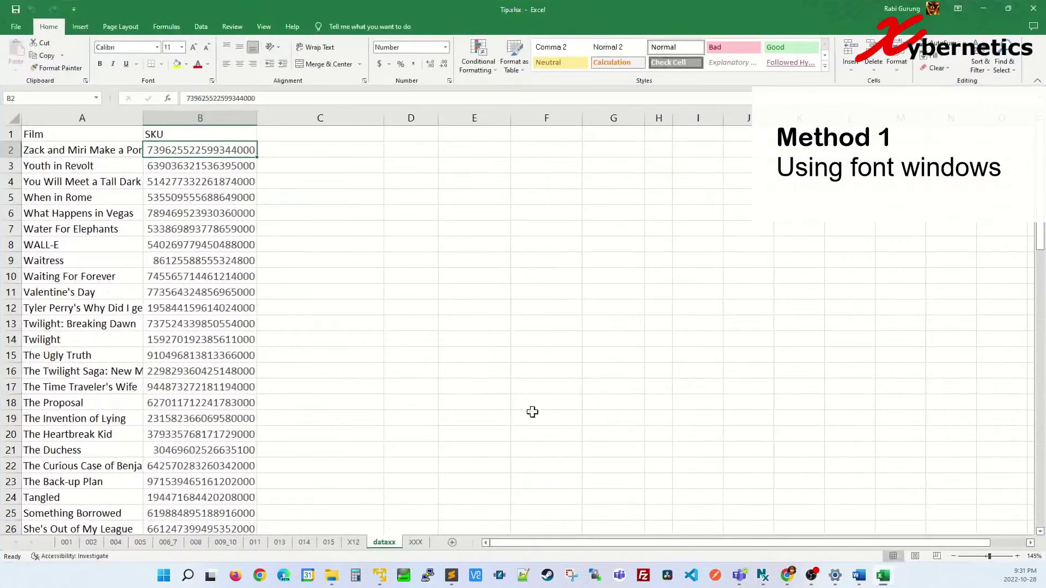
{"action": "left_click", "coordinate": [157, 48]}
{"action": "left_click", "coordinate": [140, 358]}
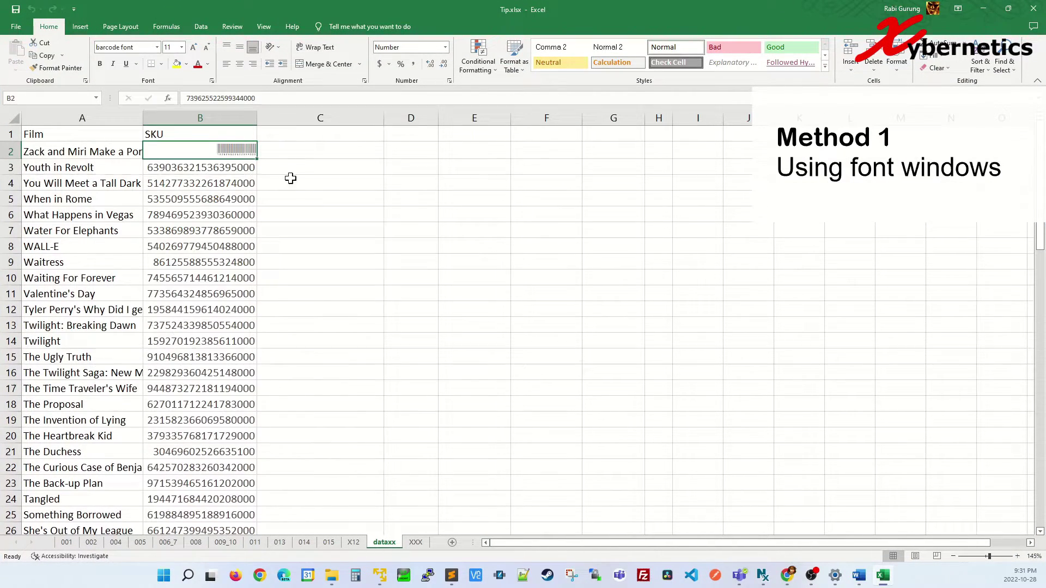
{"action": "left_click", "coordinate": [182, 47]}
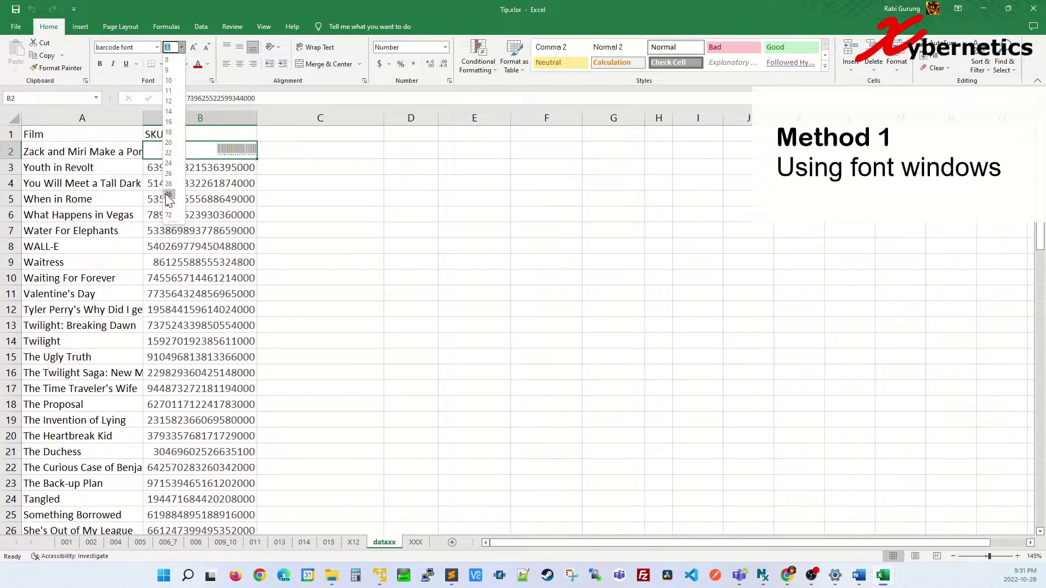
{"action": "left_click", "coordinate": [169, 196]}
Copy B2's barcode formatting down the column B SKU cells with Format Painter, then minimize Excel.
{"action": "left_click", "coordinate": [57, 67]}
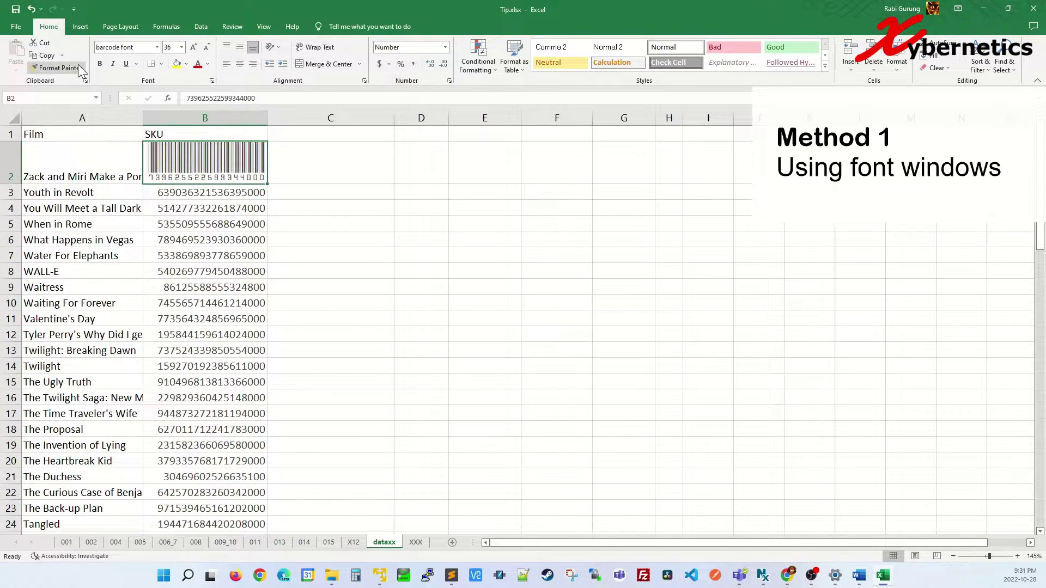
{"action": "mouse_move", "coordinate": [256, 193]}
{"action": "left_mouse_down"}
{"action": "mouse_move", "coordinate": [226, 402]}
{"action": "mouse_move", "coordinate": [256, 534]}
{"action": "mouse_move", "coordinate": [271, 467]}
{"action": "left_mouse_up"}
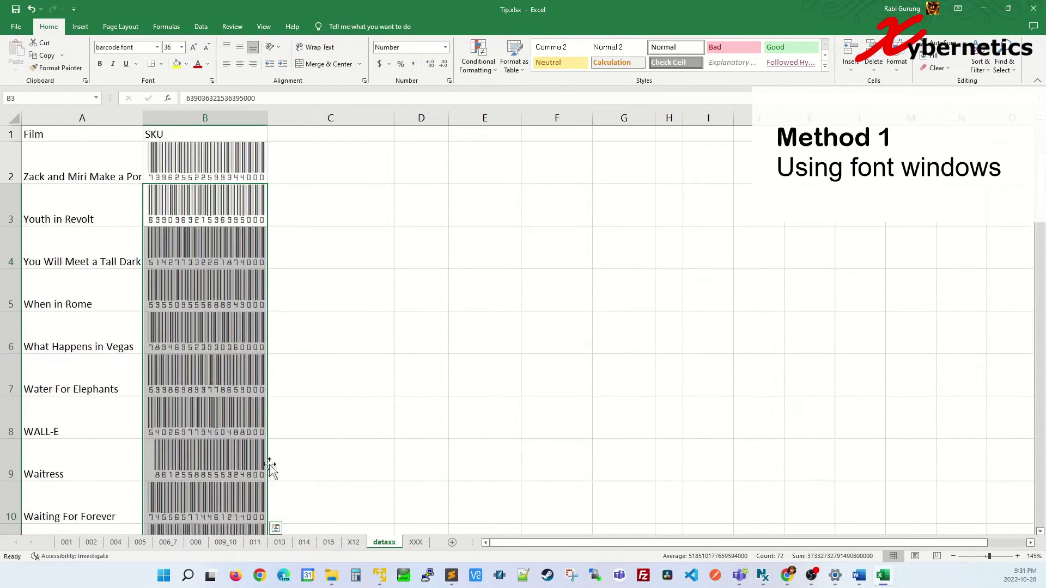
{"action": "left_click", "coordinate": [322, 263]}
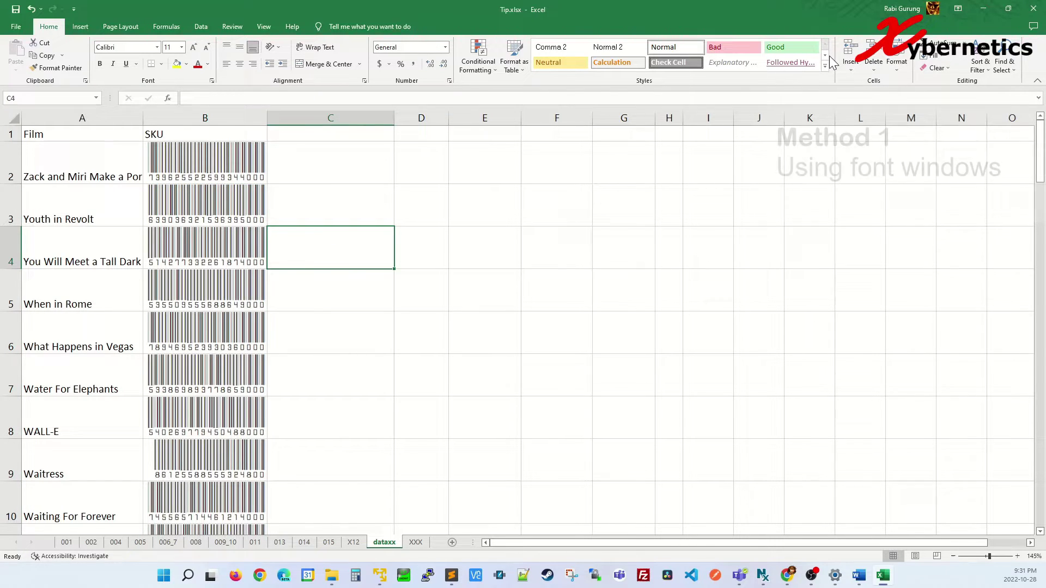
{"action": "left_click", "coordinate": [987, 9]}
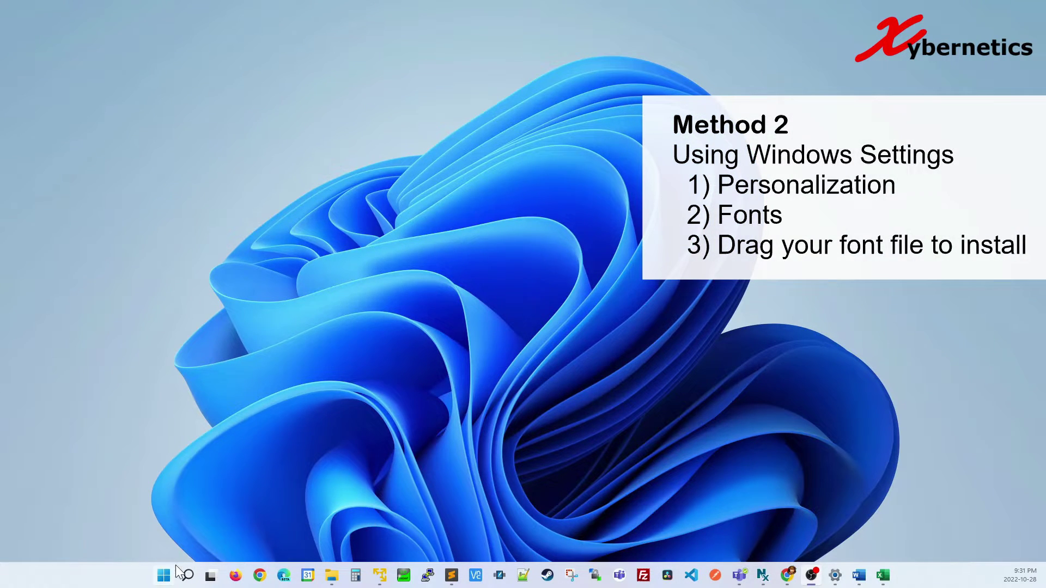
Open the Fonts page under Personalization in Windows Settings.
{"action": "left_click", "coordinate": [163, 577]}
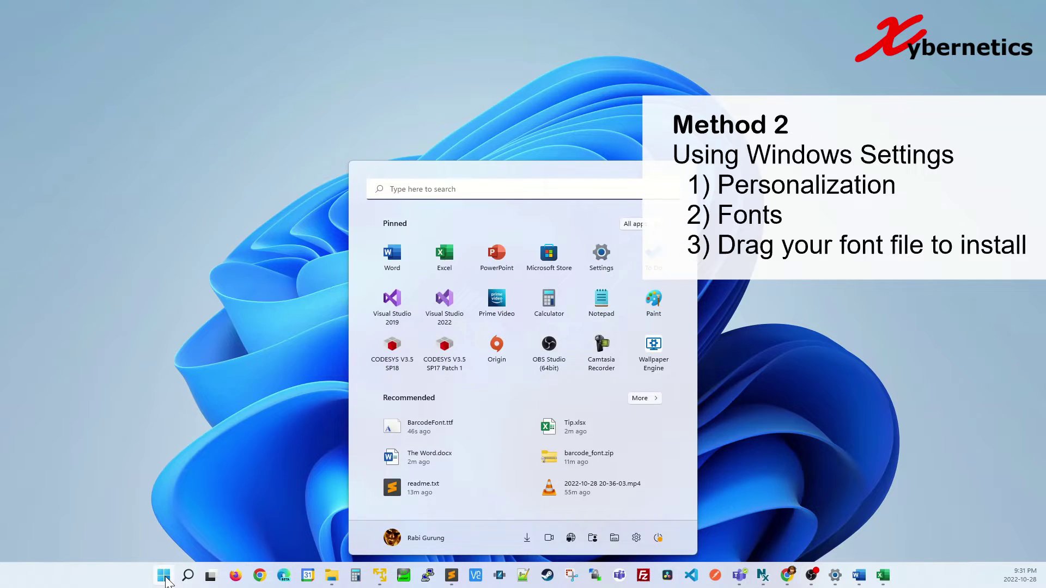
{"action": "left_click", "coordinate": [603, 264]}
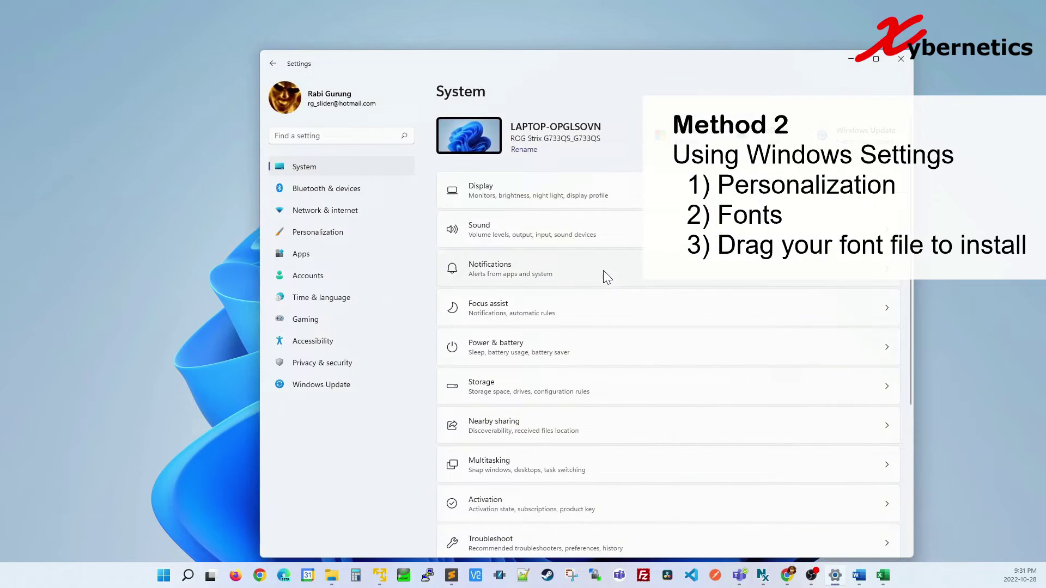
{"action": "left_click", "coordinate": [304, 237]}
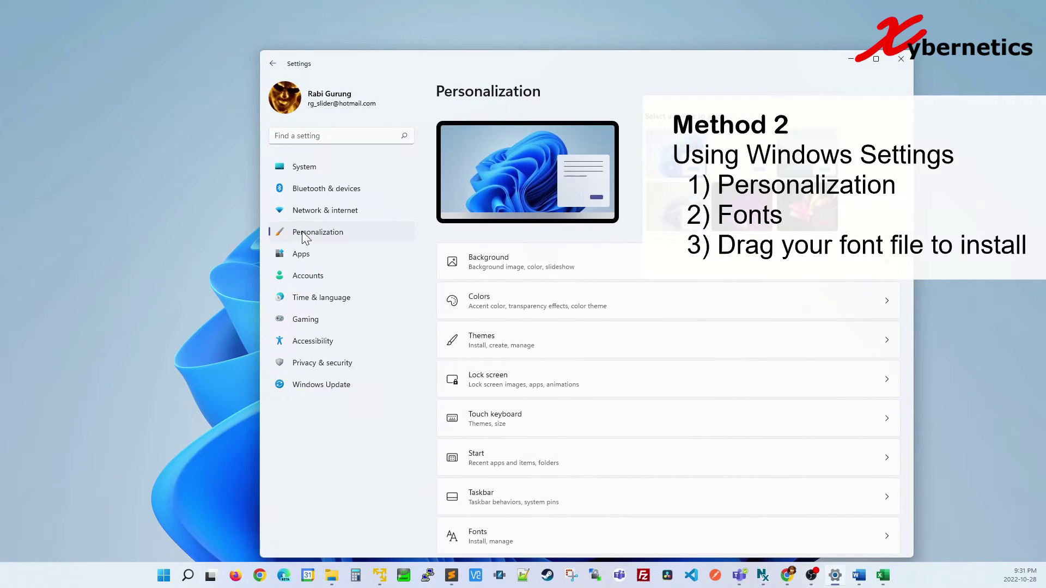
{"action": "left_click", "coordinate": [503, 539]}
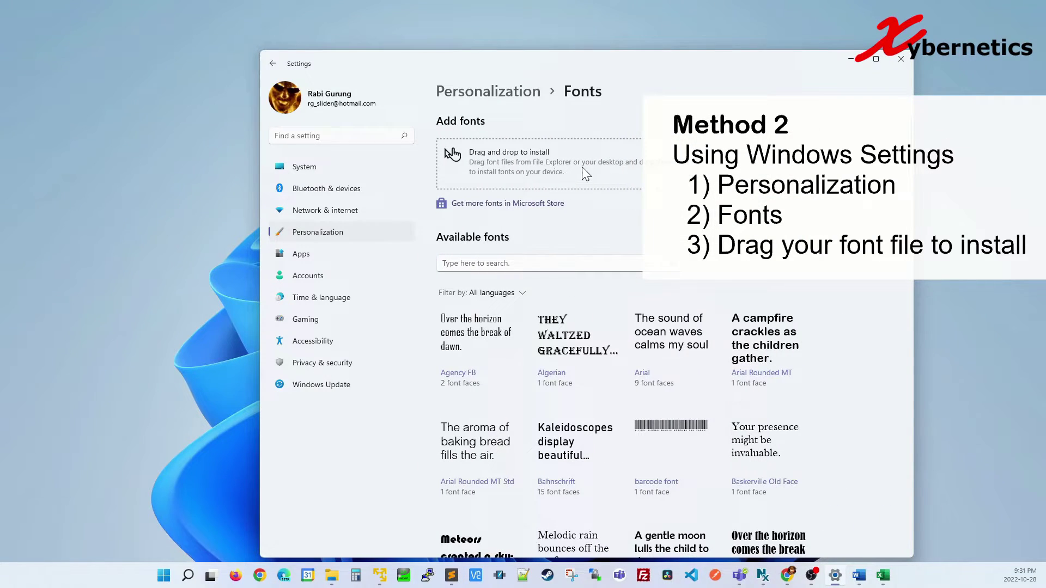
Open the charlotte_southern folder from Downloads in File Explorer.
{"action": "left_click", "coordinate": [332, 576]}
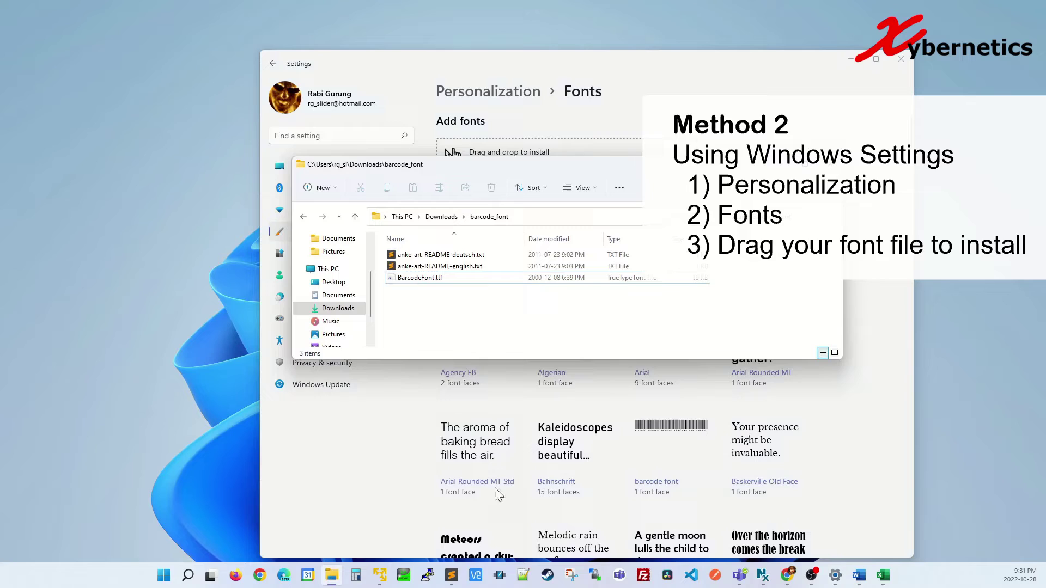
{"action": "left_click", "coordinate": [442, 217]}
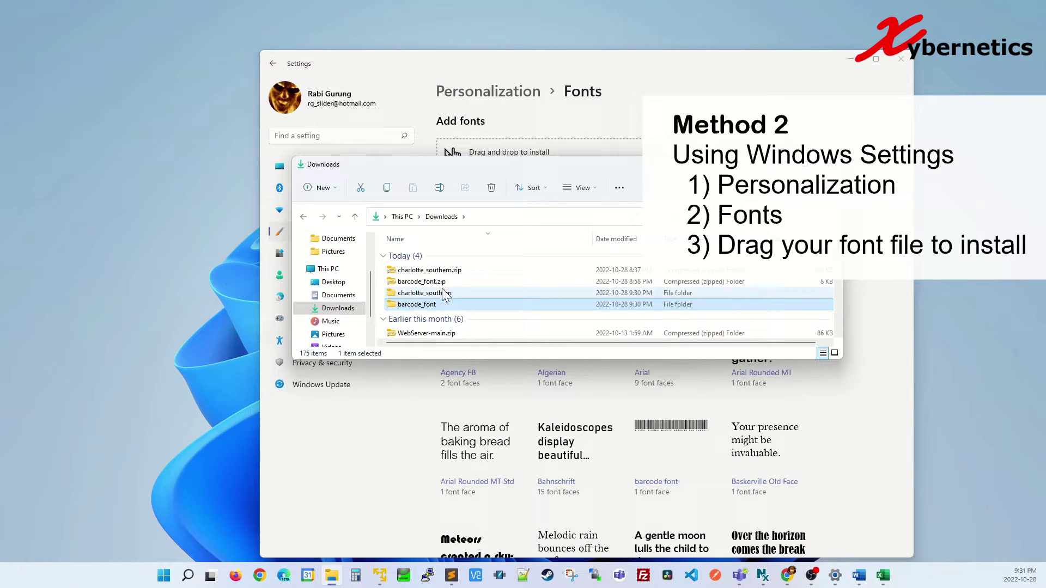
{"action": "double_click", "coordinate": [425, 293]}
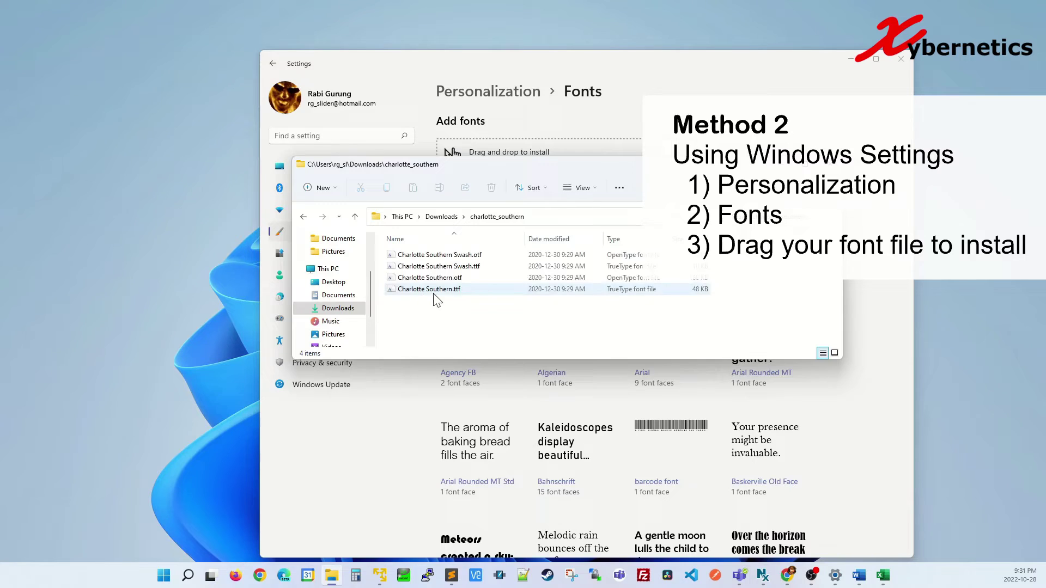
Install Charlotte Southern.ttf by dragging it onto the Fonts page's drag-and-drop install area.
{"action": "left_click_drag", "start_coordinate": [551, 166], "coordinate": [841, 296]}
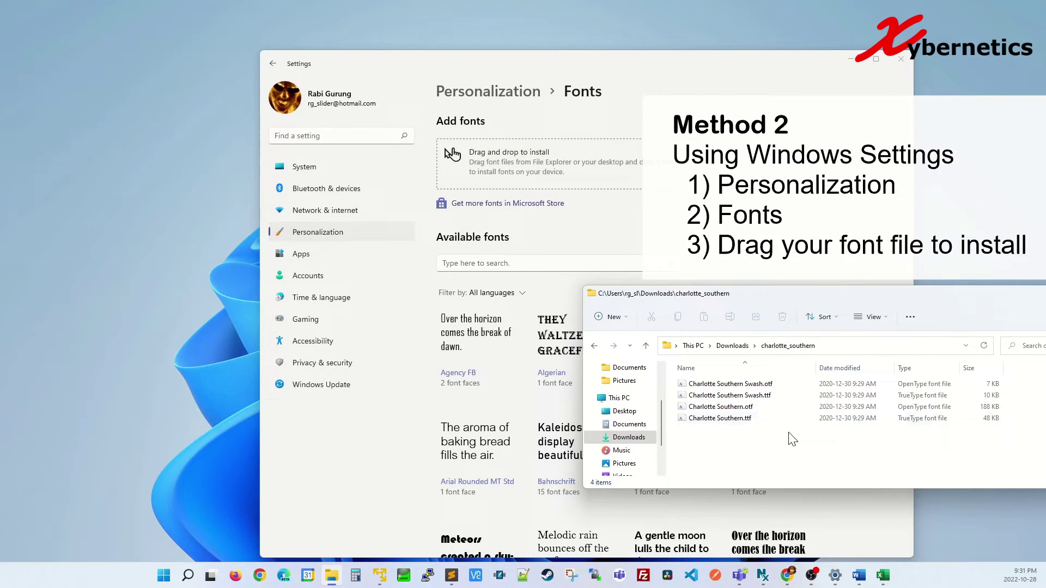
{"action": "left_click", "coordinate": [728, 419]}
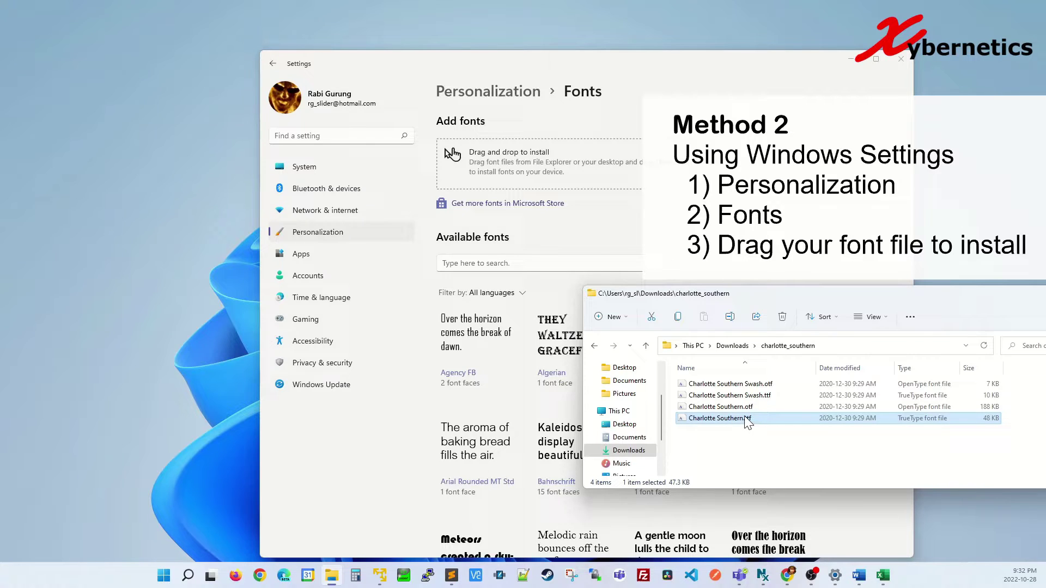
{"action": "left_click_drag", "start_coordinate": [748, 422], "coordinate": [523, 159]}
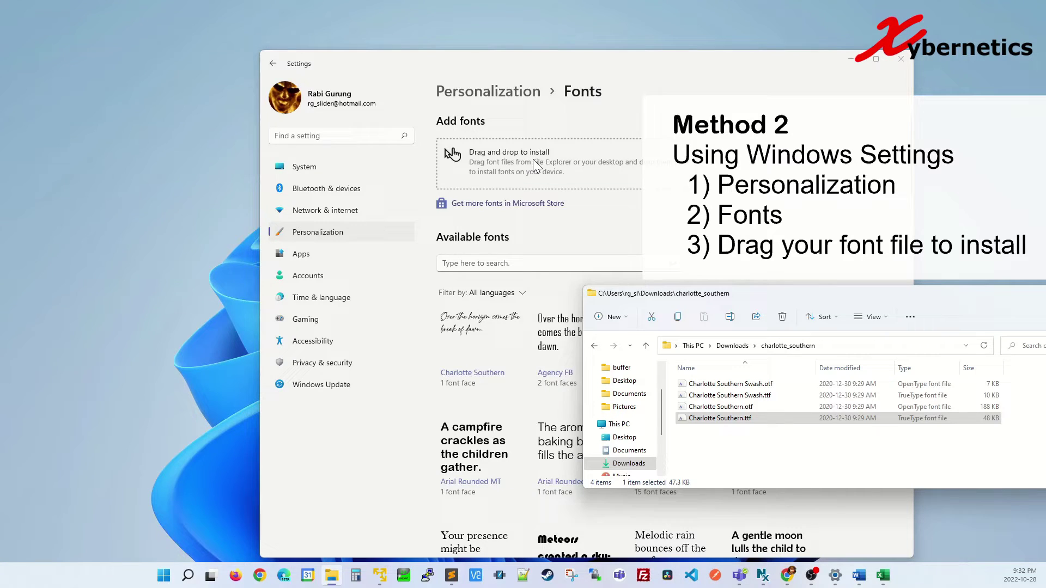
{"action": "left_click", "coordinate": [546, 341]}
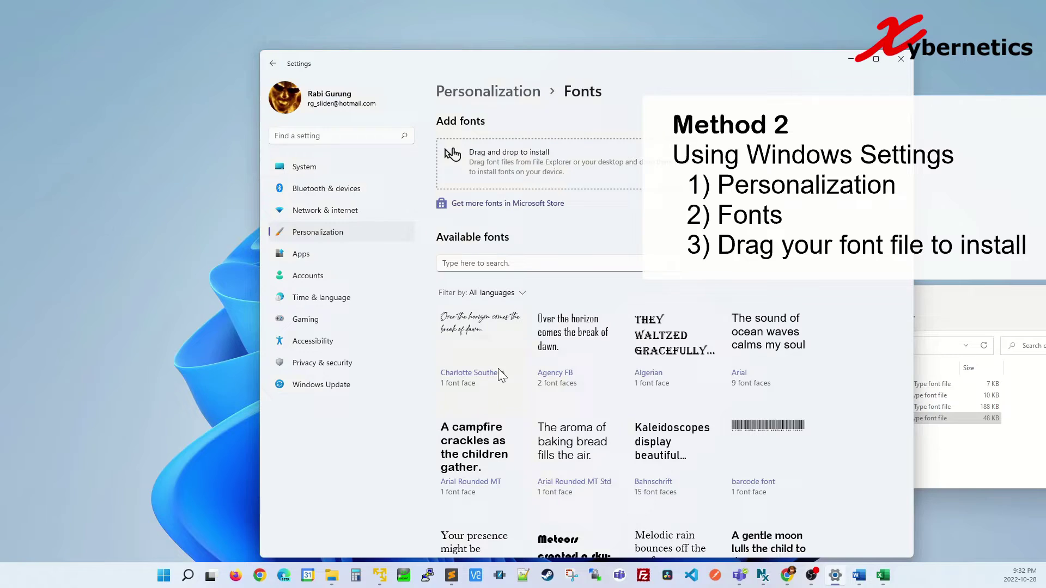
Minimize Settings and File Explorer and bring The Word.docx back up.
{"action": "left_click", "coordinate": [852, 60]}
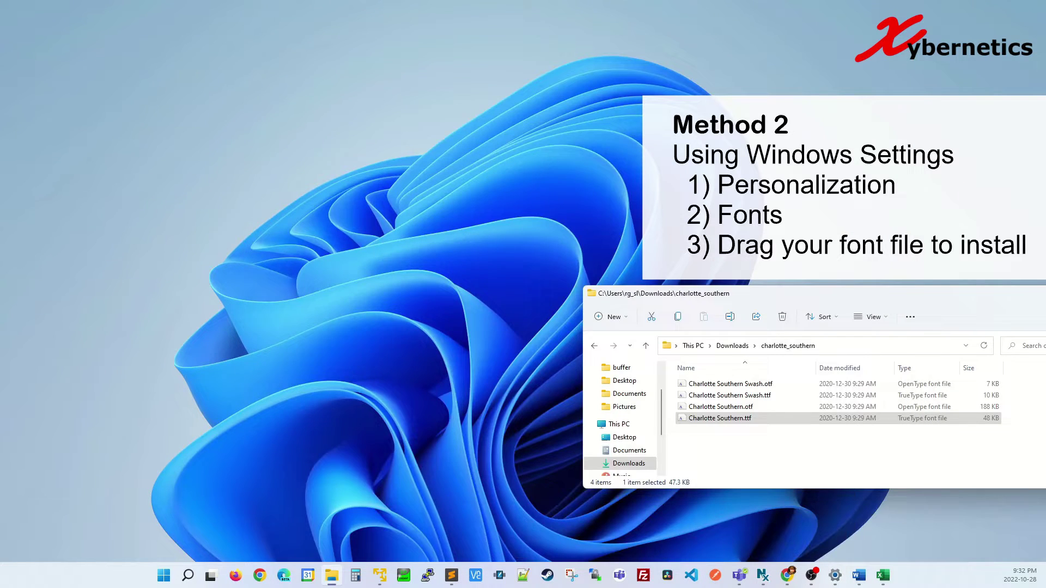
{"action": "left_click", "coordinate": [1009, 287]}
{"action": "left_click", "coordinate": [855, 581]}
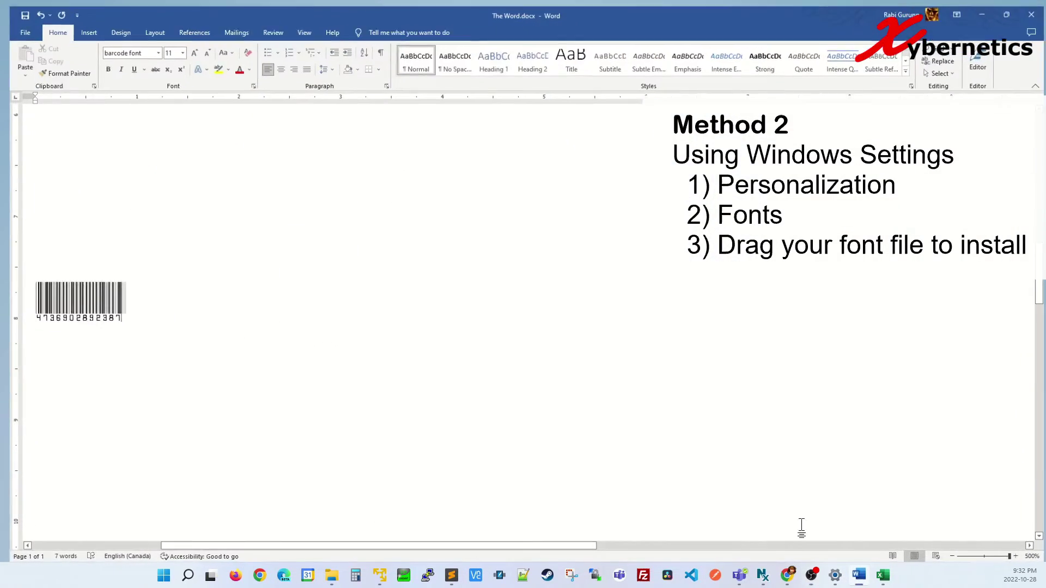
Apply Charlotte Southern to the heading "The Word 'Test' in Example Sentences".
{"action": "scroll", "coordinate": [341, 329], "scroll_direction": "up", "scroll_amount": 2}
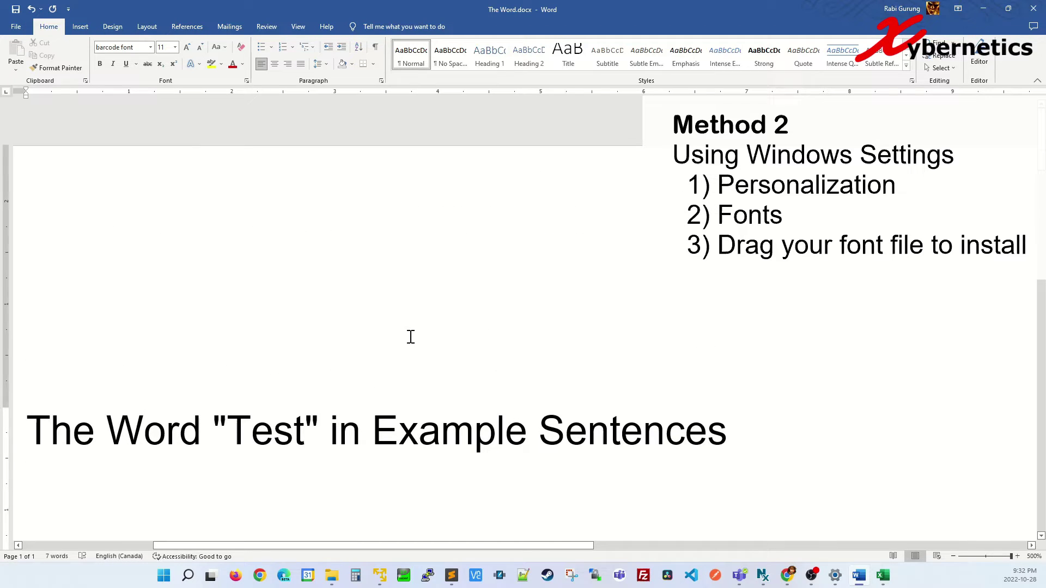
{"action": "left_click_drag", "start_coordinate": [756, 424], "coordinate": [59, 443]}
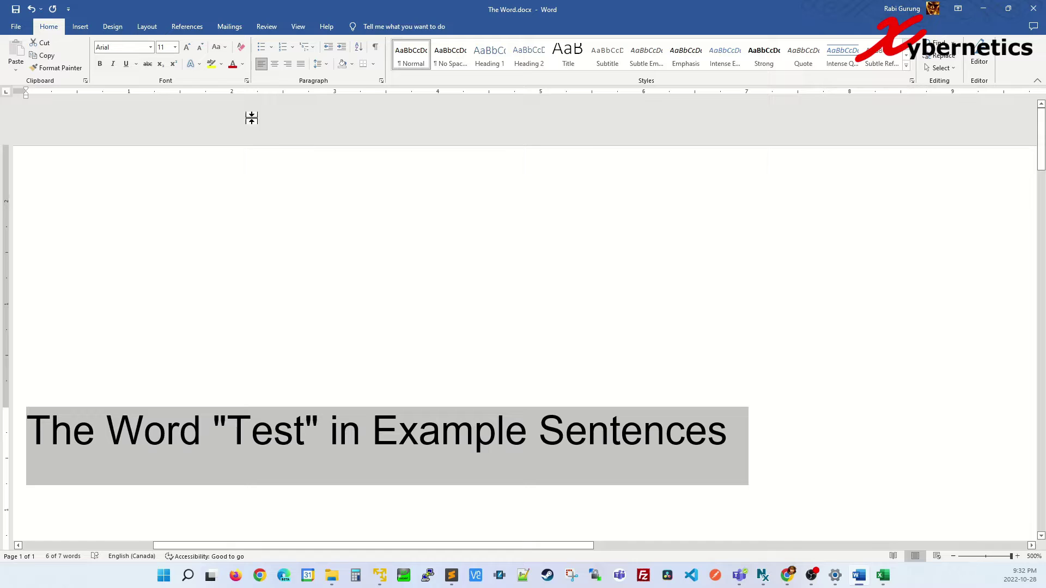
{"action": "left_click", "coordinate": [152, 48]}
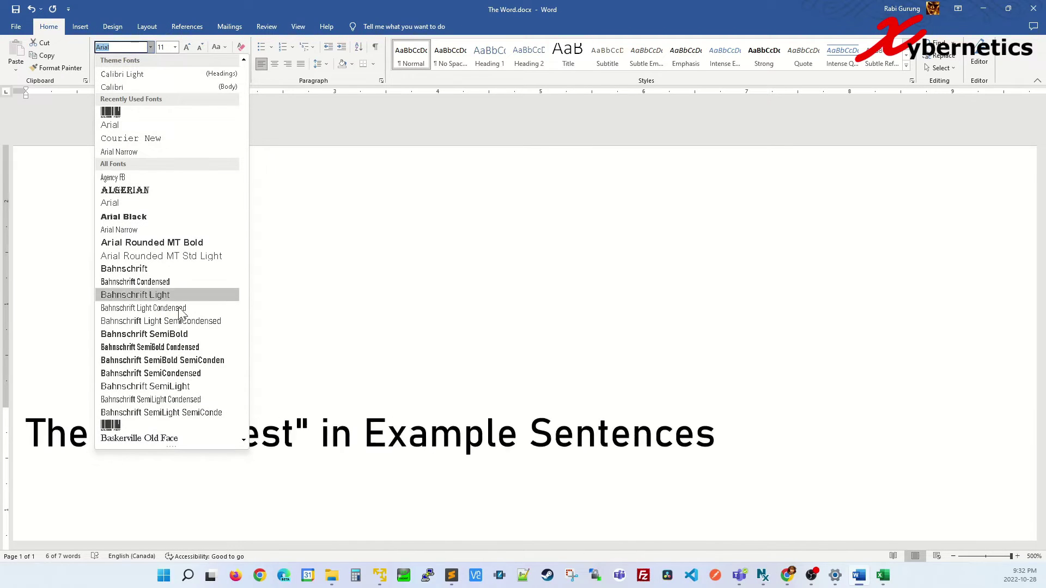
{"action": "scroll", "coordinate": [185, 378], "scroll_direction": "down", "scroll_amount": 8}
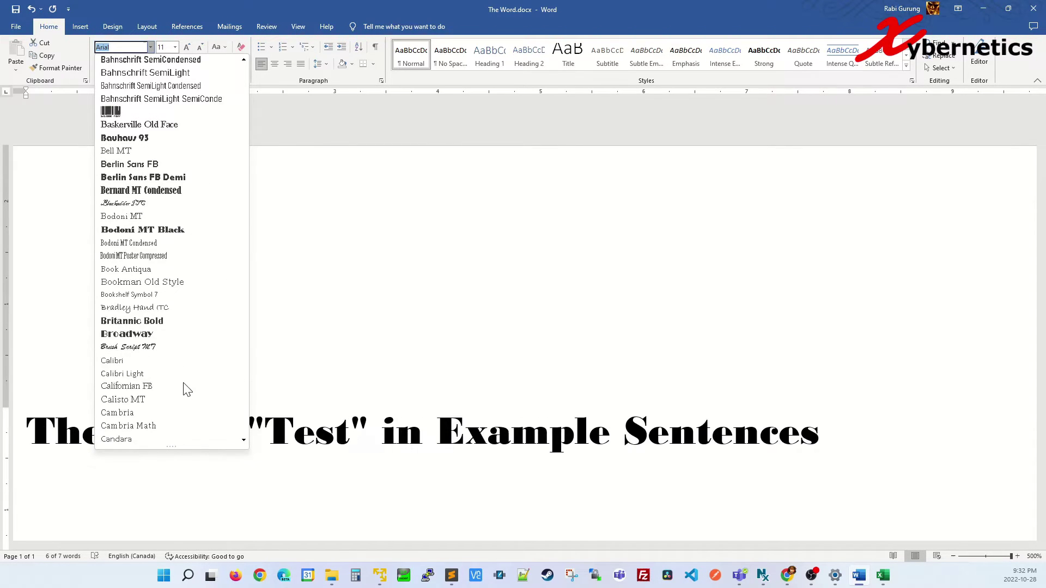
{"action": "scroll", "coordinate": [192, 379], "scroll_direction": "down", "scroll_amount": 5}
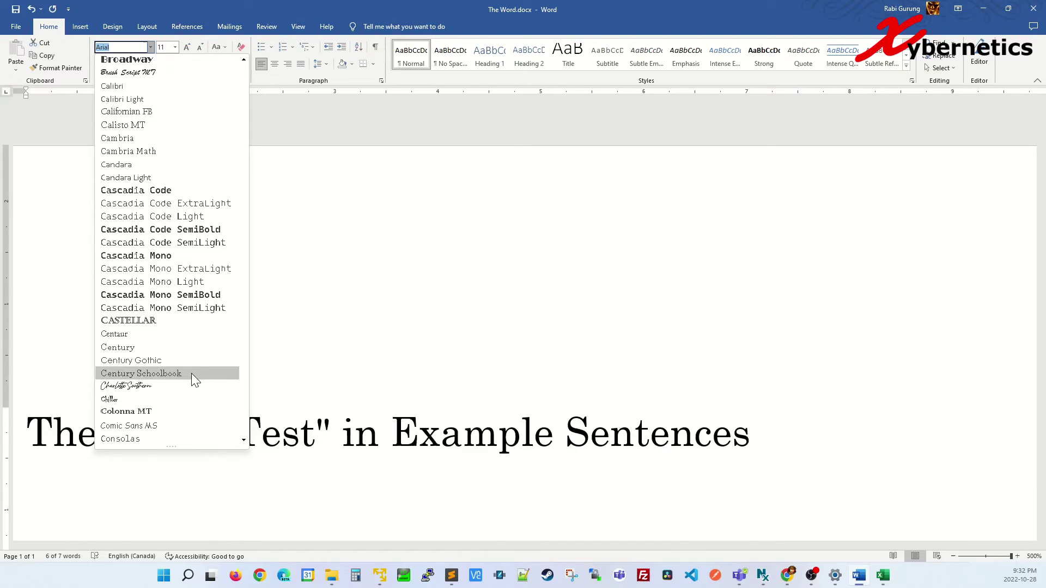
{"action": "left_click", "coordinate": [143, 386]}
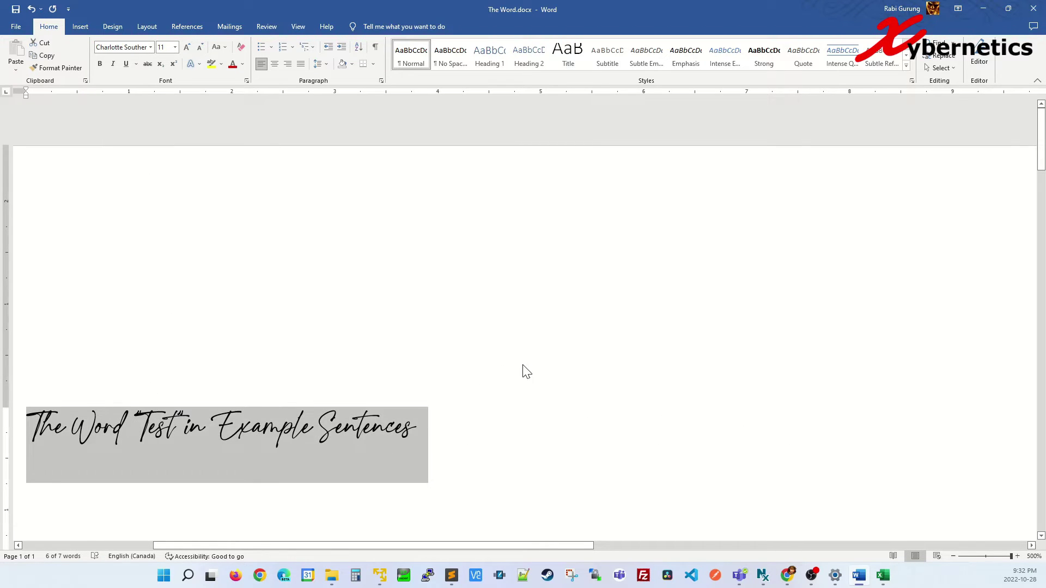
{"action": "left_click", "coordinate": [419, 392]}
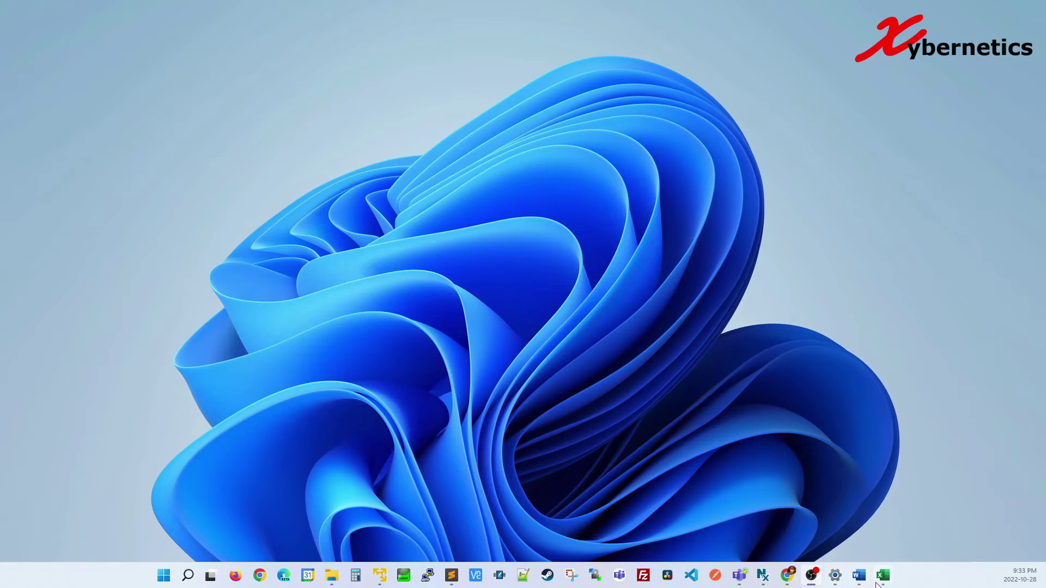
Select film title A2 in Tip.xlsx and browse the font list for Charlotte Southern, leaving it unchanged.
{"action": "left_click", "coordinate": [882, 577]}
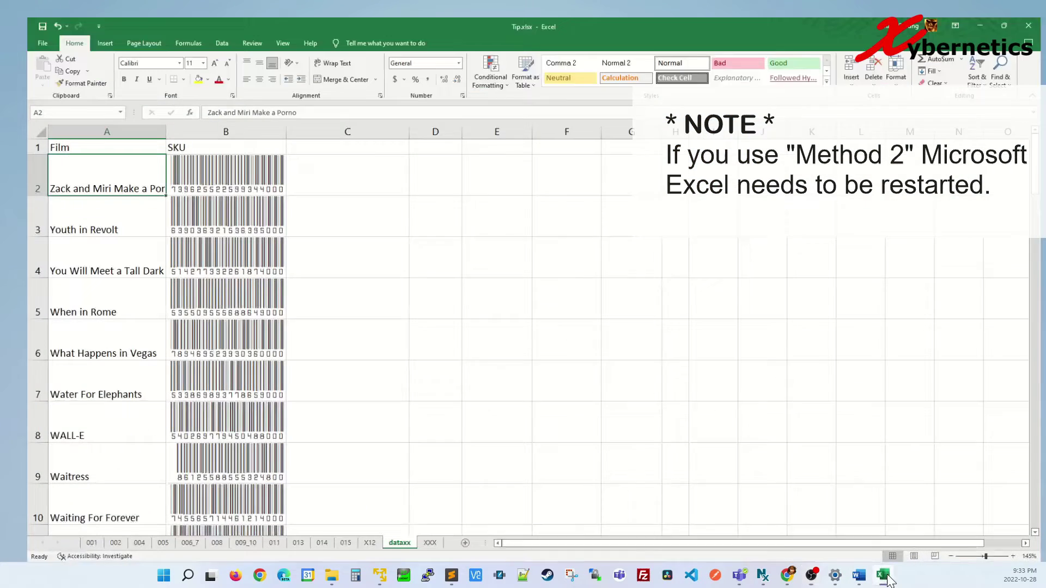
{"action": "left_click", "coordinate": [414, 262]}
{"action": "left_click", "coordinate": [111, 160]}
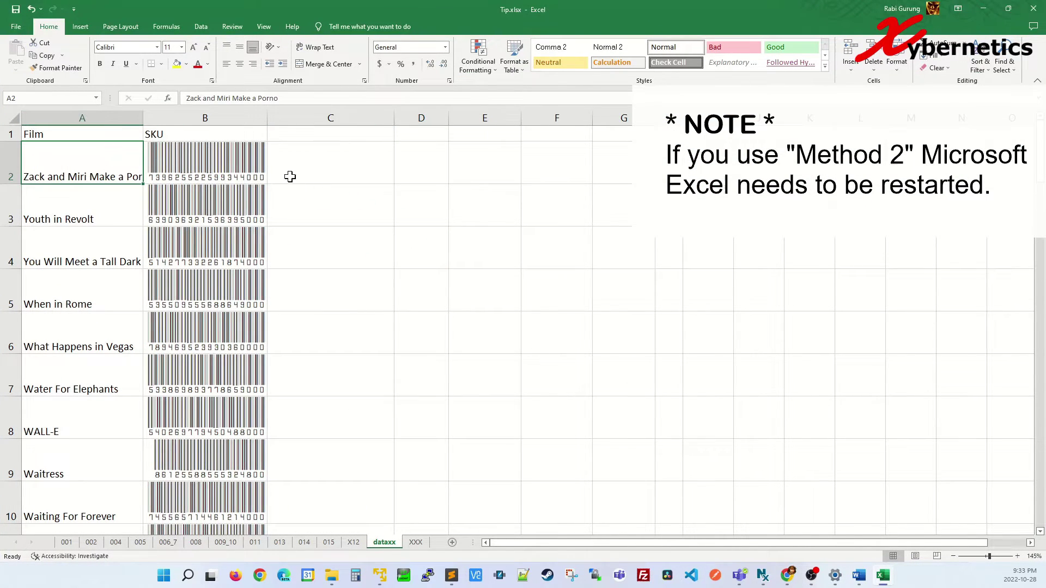
{"action": "left_click", "coordinate": [157, 50]}
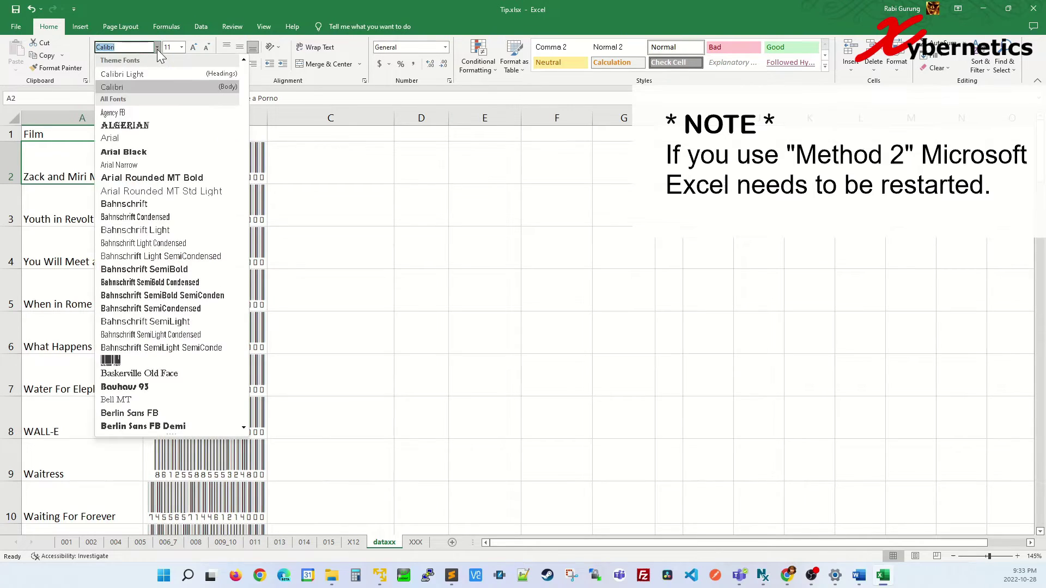
{"action": "scroll", "coordinate": [173, 365], "scroll_direction": "down", "scroll_amount": 1}
{"action": "scroll", "coordinate": [175, 371], "scroll_direction": "down", "scroll_amount": 7}
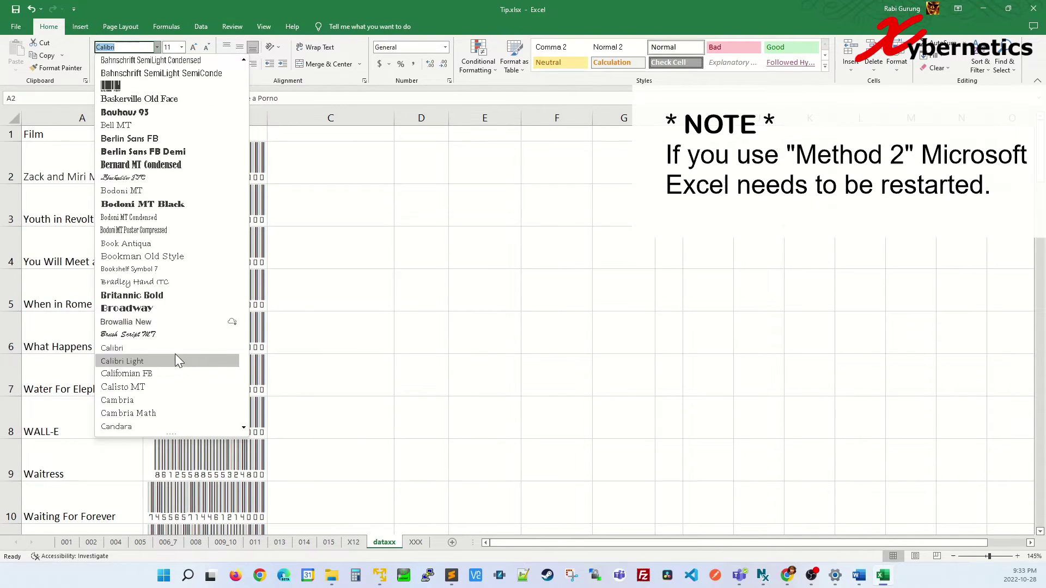
{"action": "scroll", "coordinate": [177, 351], "scroll_direction": "down", "scroll_amount": 3}
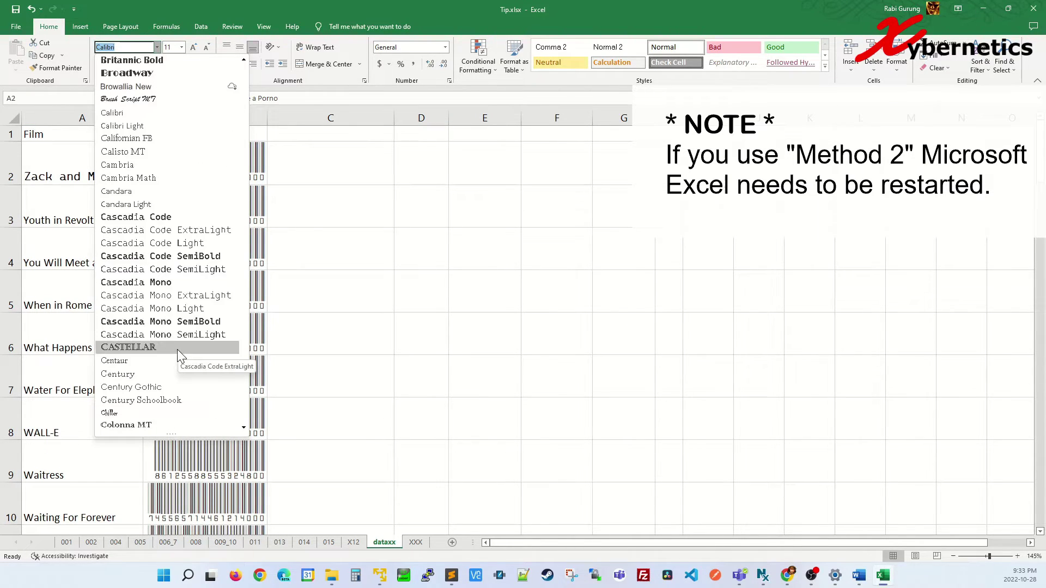
{"action": "scroll", "coordinate": [162, 388], "scroll_direction": "down", "scroll_amount": 3}
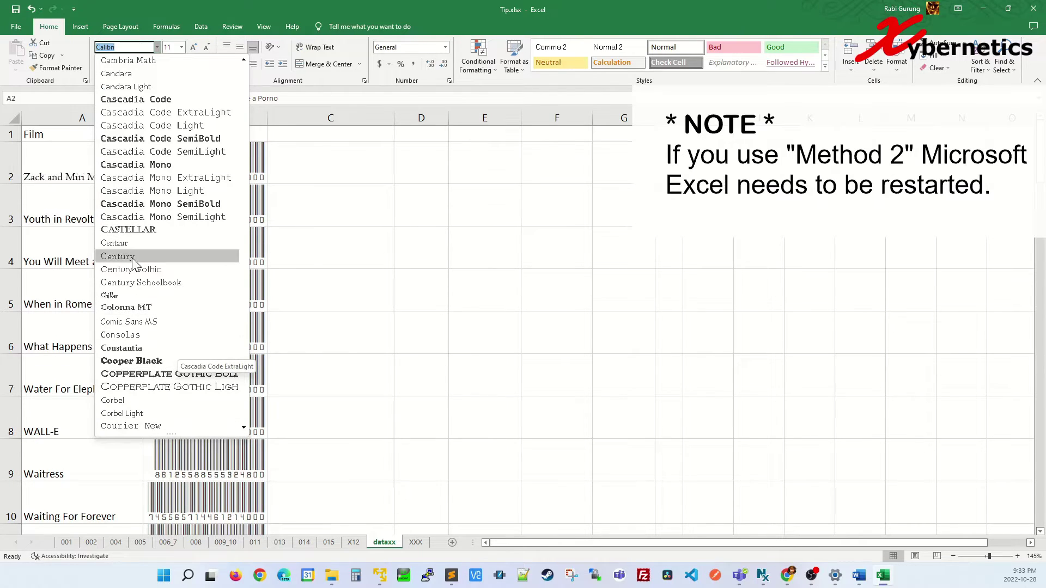
{"action": "scroll", "coordinate": [163, 361], "scroll_direction": "down", "scroll_amount": 2}
{"action": "scroll", "coordinate": [162, 359], "scroll_direction": "up", "scroll_amount": 5}
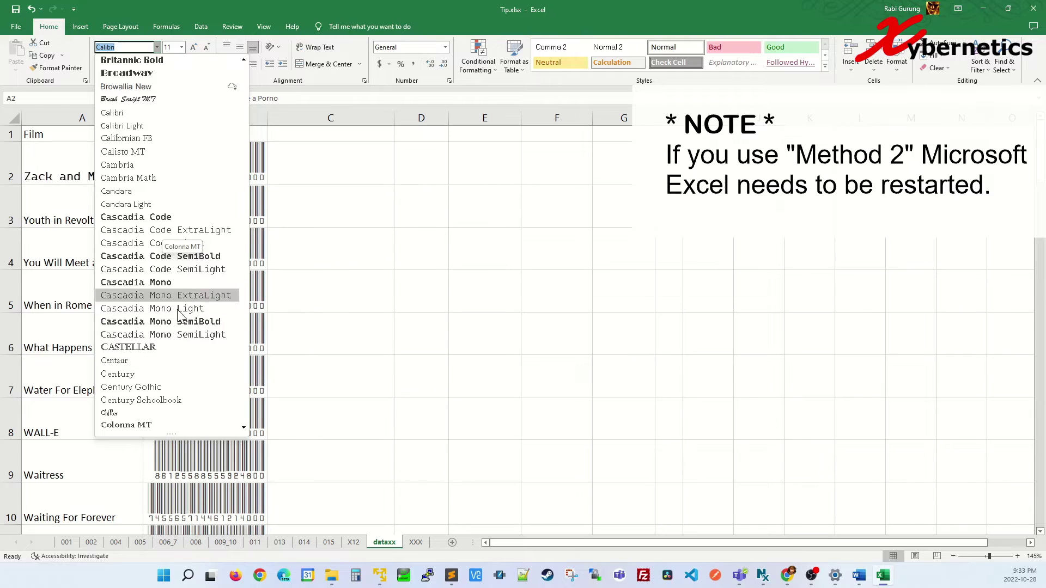
{"action": "key", "text": "Escape"}
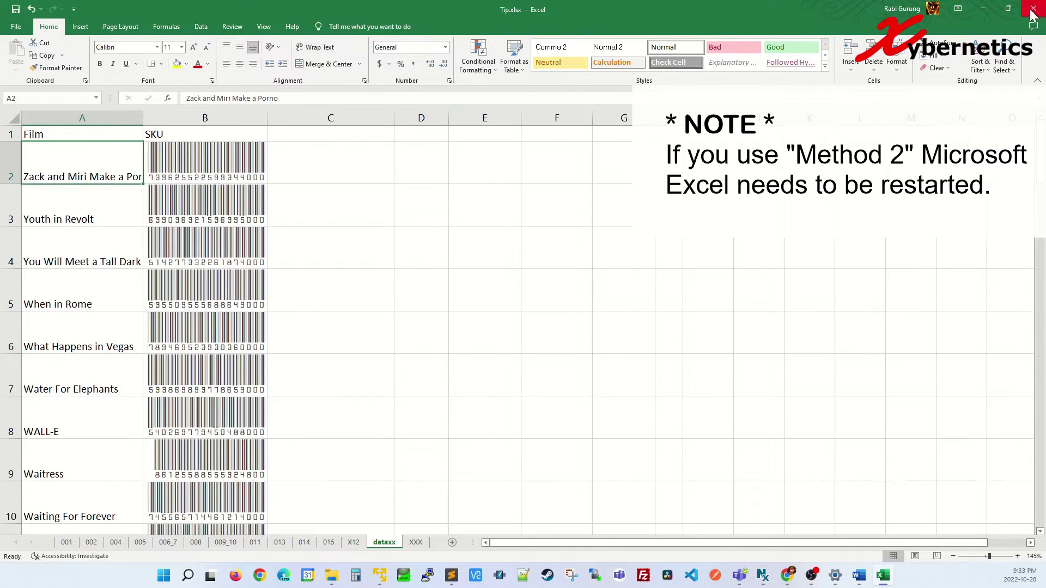
Close Excel saving Tip.xlsx, relaunch Excel and reopen Tip.xlsx from Recent.
{"action": "left_click", "coordinate": [1034, 12]}
{"action": "left_click", "coordinate": [474, 297]}
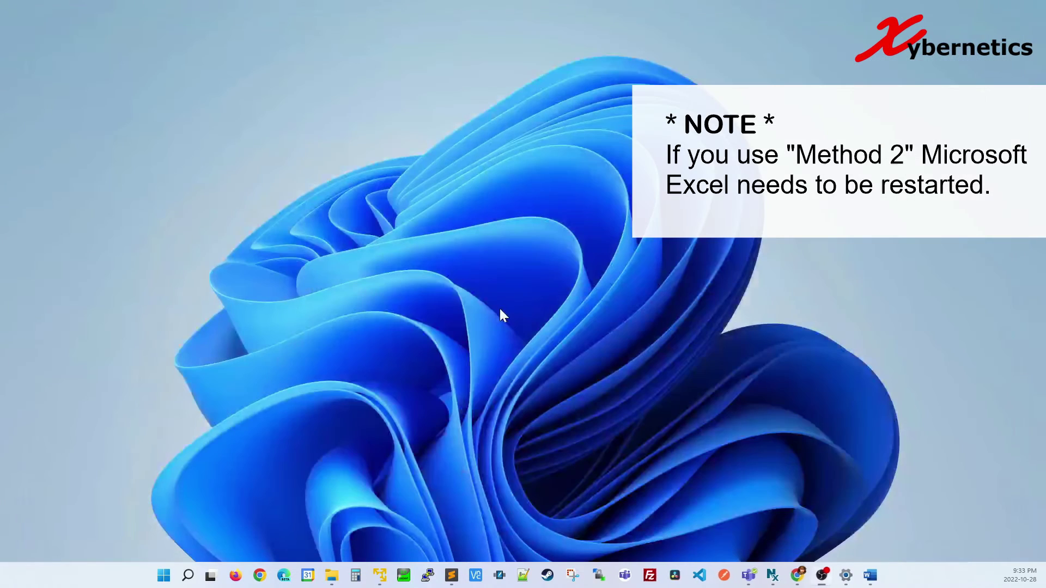
{"action": "left_click", "coordinate": [173, 578]}
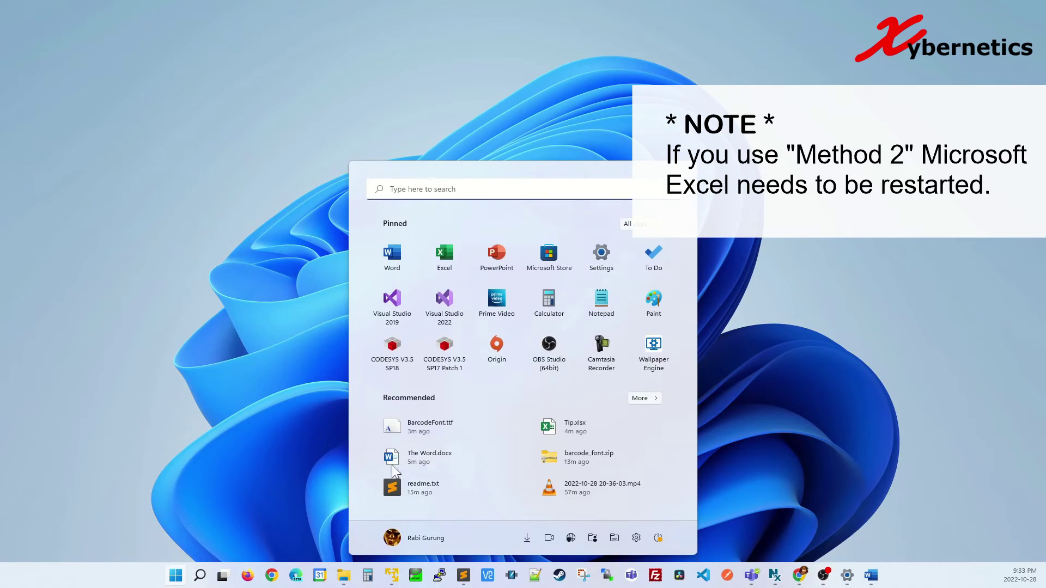
{"action": "left_click", "coordinate": [444, 252]}
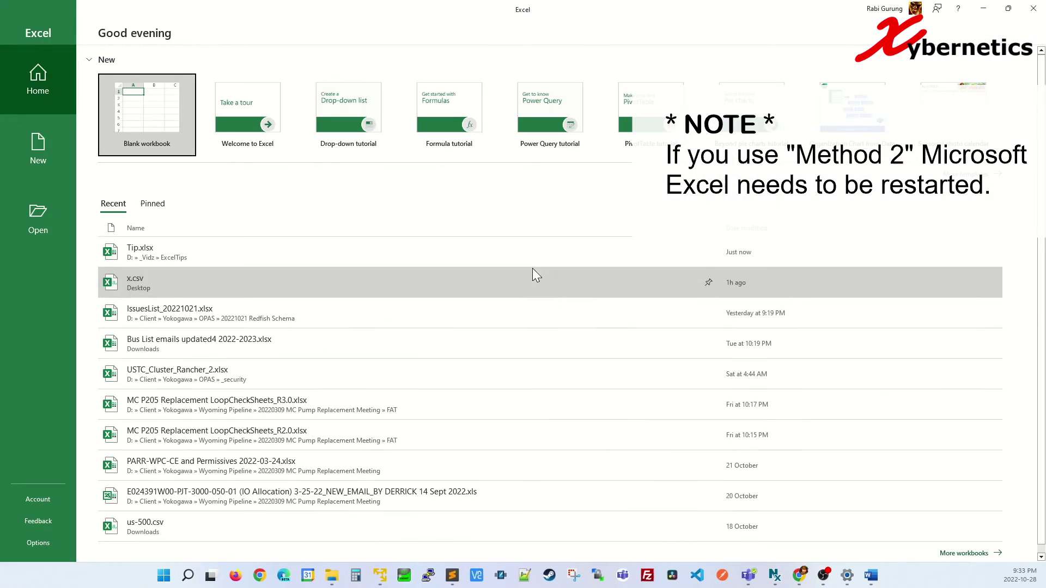
{"action": "left_click", "coordinate": [532, 275]}
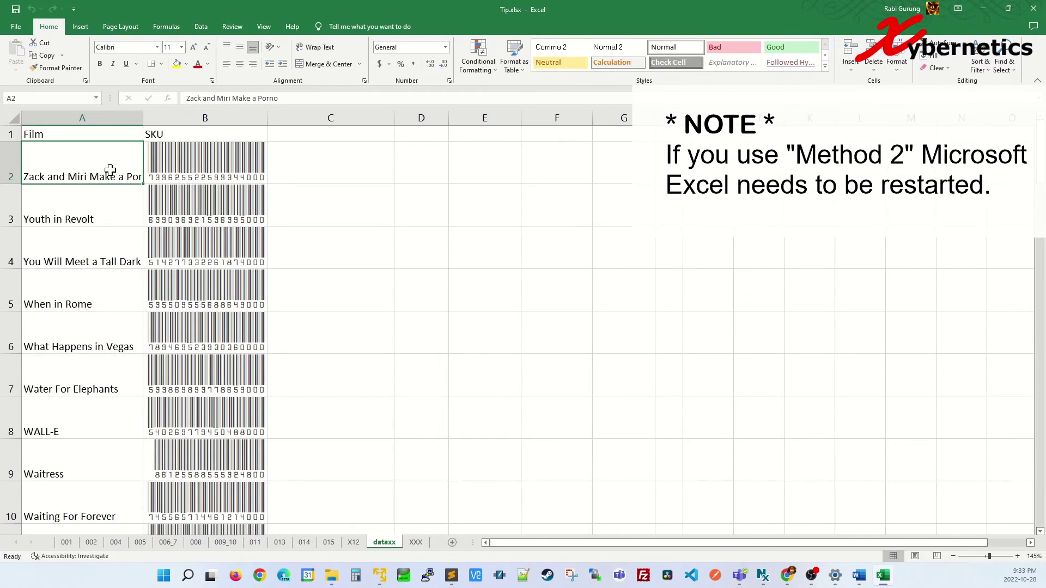
Set A2's film title to Charlotte Southern and copy that formatting to titles A3:A12 with Format Painter.
{"action": "left_click", "coordinate": [157, 47]}
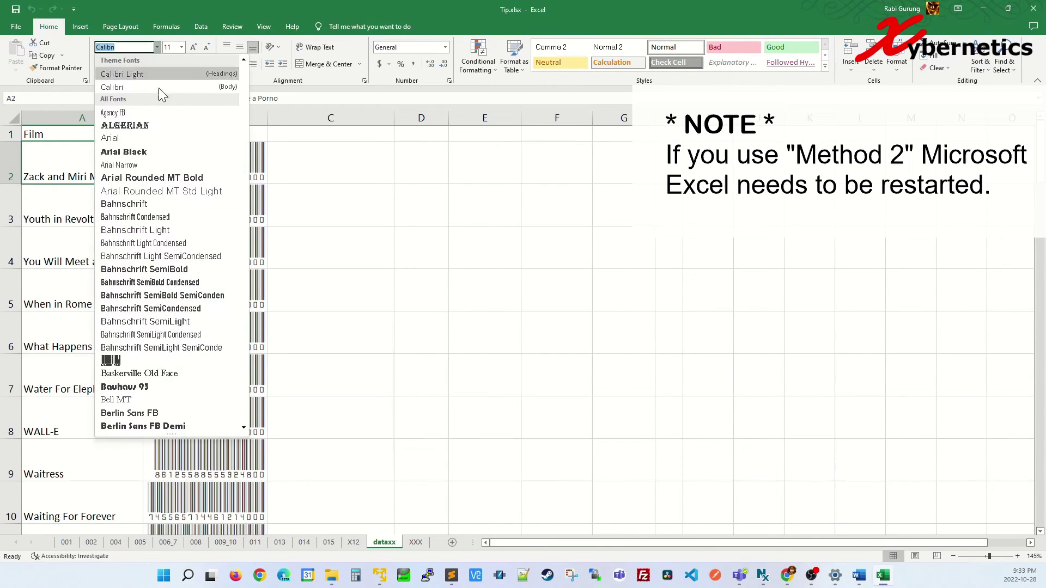
{"action": "scroll", "coordinate": [175, 330], "scroll_direction": "down", "scroll_amount": 10}
{"action": "scroll", "coordinate": [177, 333], "scroll_direction": "down", "scroll_amount": 6}
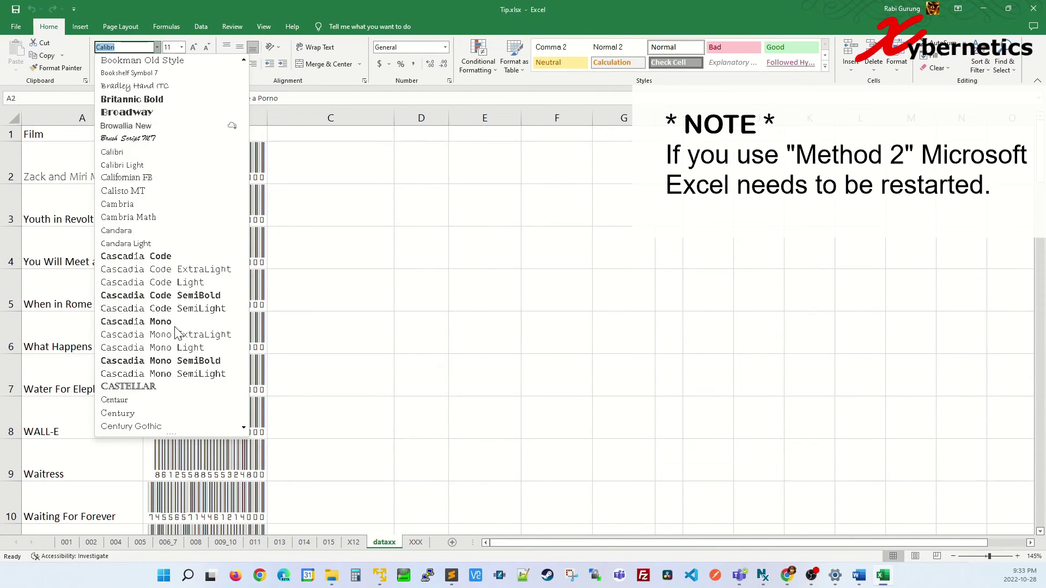
{"action": "left_click", "coordinate": [146, 372]}
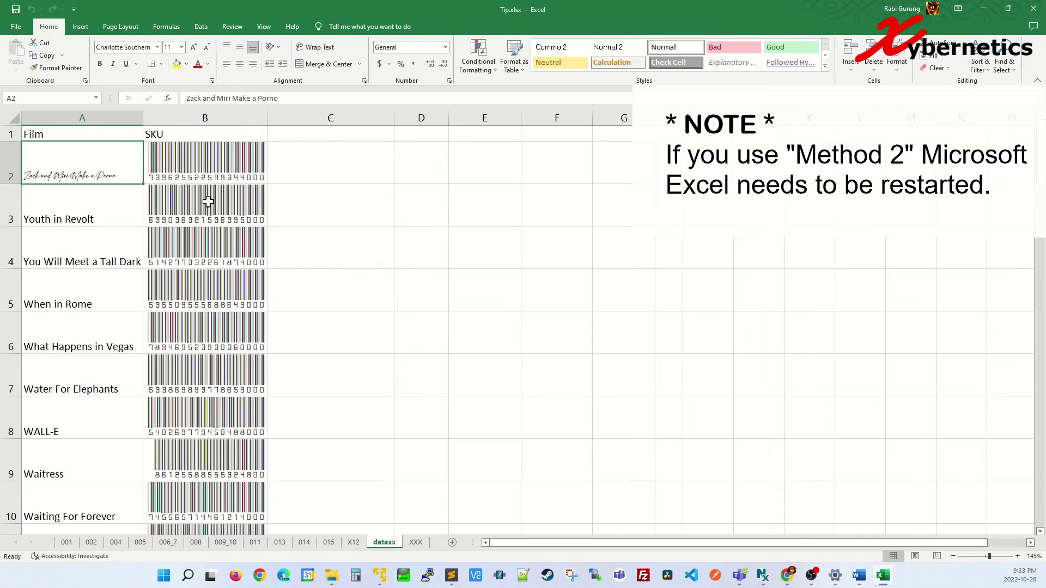
{"action": "left_click", "coordinate": [60, 70]}
{"action": "mouse_move", "coordinate": [128, 207]}
{"action": "left_mouse_down"}
{"action": "mouse_move", "coordinate": [99, 554]}
{"action": "mouse_move", "coordinate": [105, 460]}
{"action": "left_mouse_up"}
{"action": "left_click", "coordinate": [103, 171]}
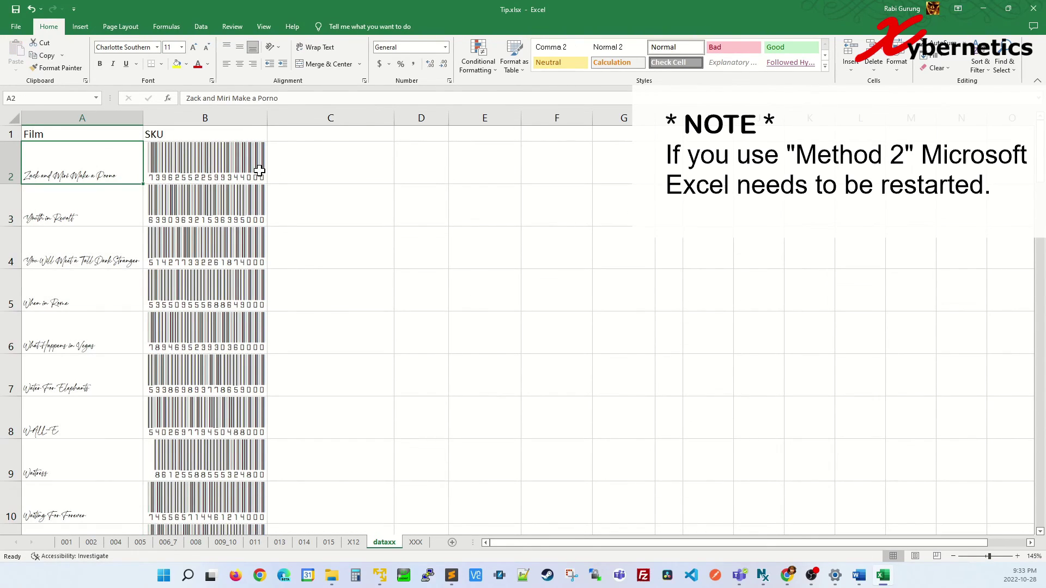